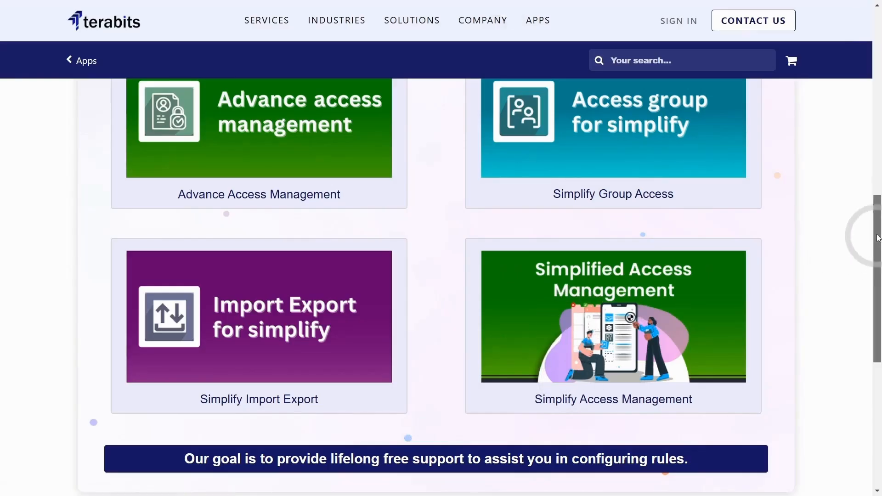
# Step: Examine the All In One Access Management product page, including its price and module name
pyautogui.moveTo(876, 233)
pyautogui.mouseDown()
pyautogui.moveTo(877, 213)
pyautogui.moveTo(878, 223)
pyautogui.mouseUp()
pyautogui.moveTo(771, 112); pyautogui.dragTo(806, 112)
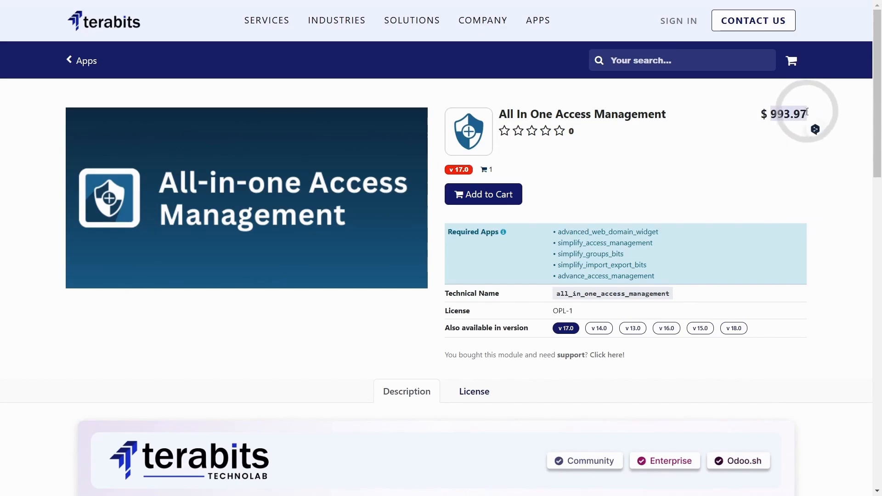
pyautogui.click(748, 149)
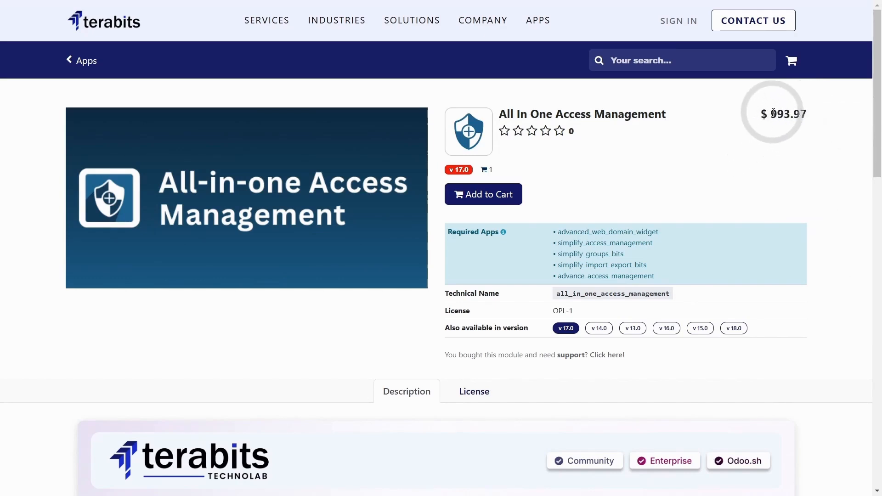
pyautogui.moveTo(772, 112); pyautogui.dragTo(807, 113)
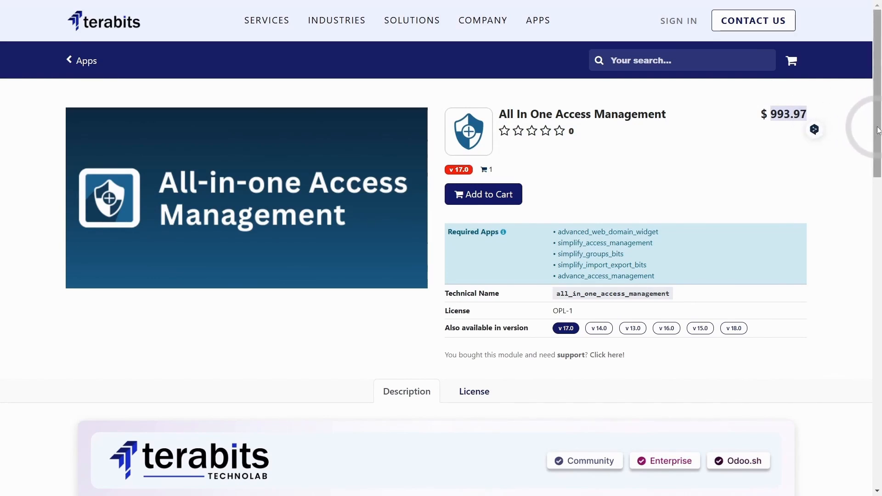
pyautogui.scroll(-1, 877, 130)
pyautogui.click(766, 112)
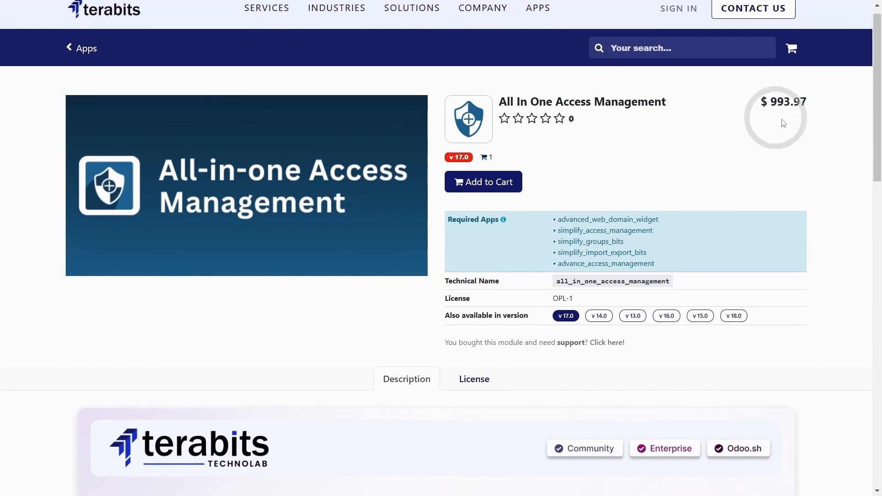
pyautogui.moveTo(877, 113)
pyautogui.mouseDown()
pyautogui.moveTo(878, 139)
pyautogui.moveTo(877, 110)
pyautogui.mouseUp()
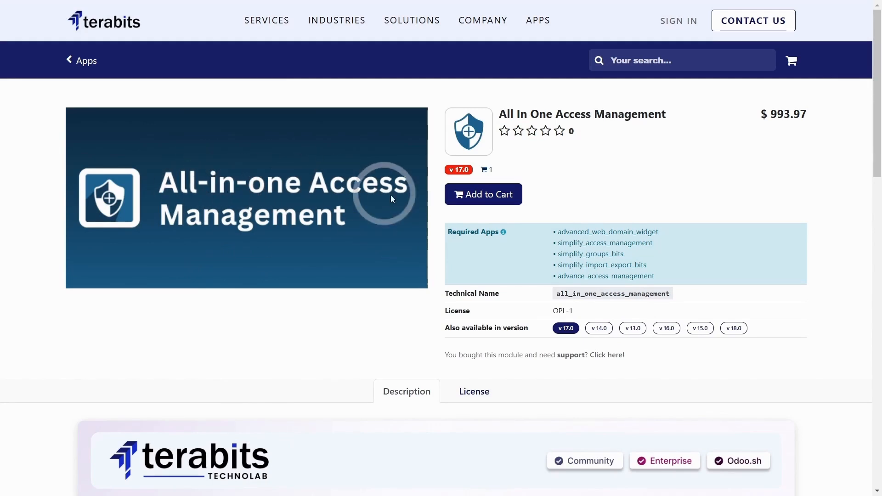
pyautogui.moveTo(668, 114); pyautogui.dragTo(436, 106)
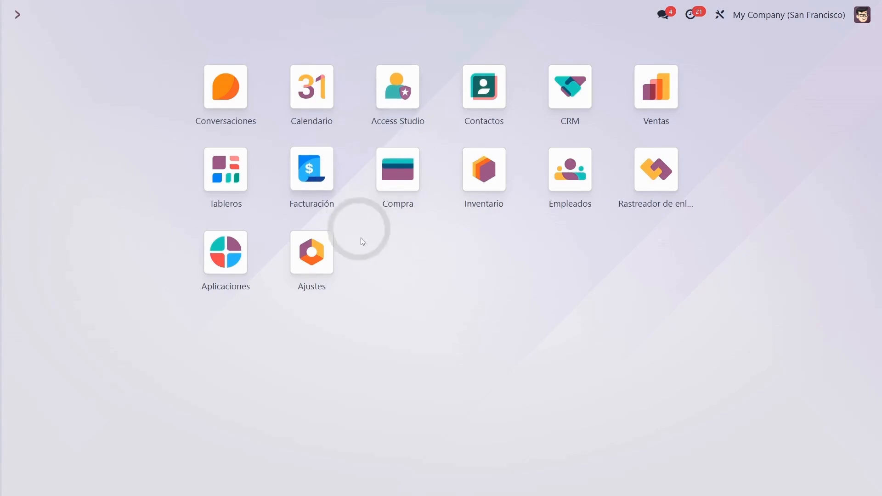
# Step: Move the Access Studio app to the first position on the Odoo home screen and open it
pyautogui.click(246, 254)
pyautogui.moveTo(330, 85); pyautogui.dragTo(212, 74)
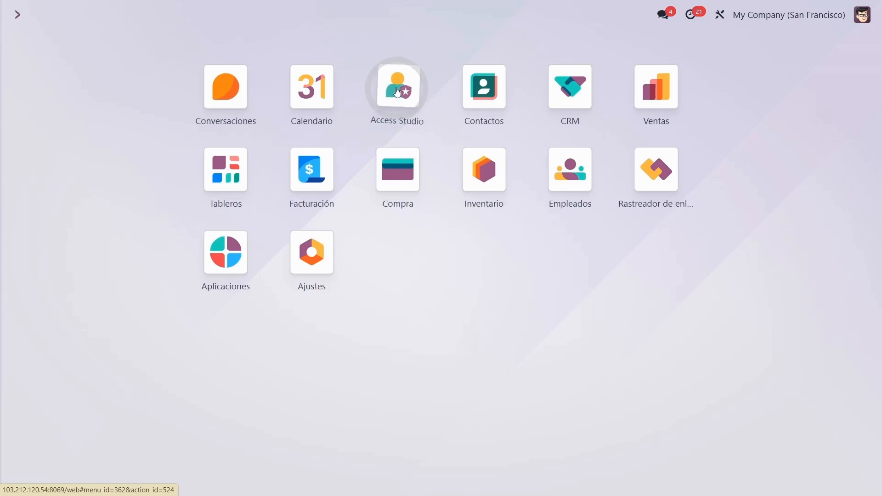
pyautogui.moveTo(397, 92); pyautogui.dragTo(225, 102)
pyautogui.click(225, 101)
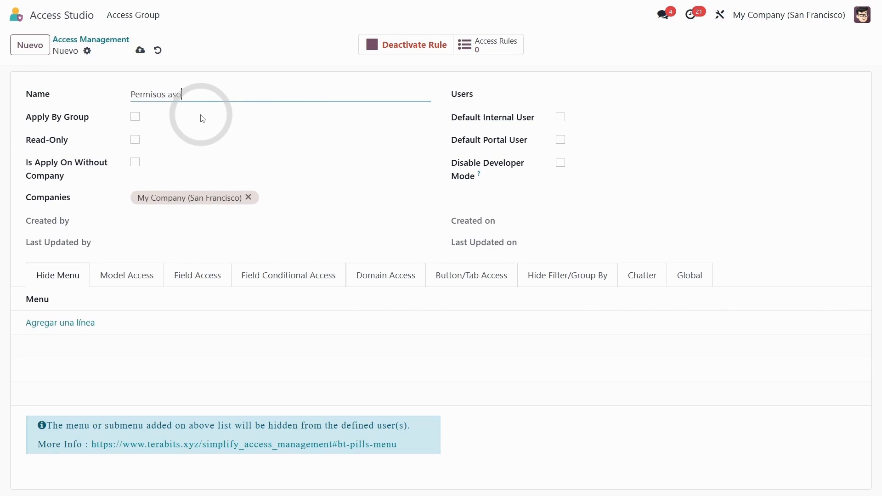
# Step: Name the new access management rule "Permisos asombrosos", save it, and assign the demo user to it
pyautogui.press('BackSpace')
pyautogui.write('sos')
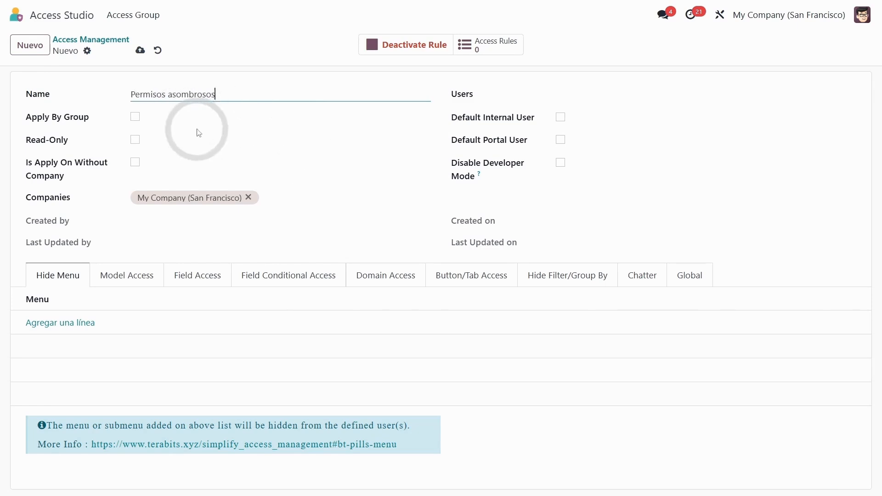
pyautogui.click(141, 51)
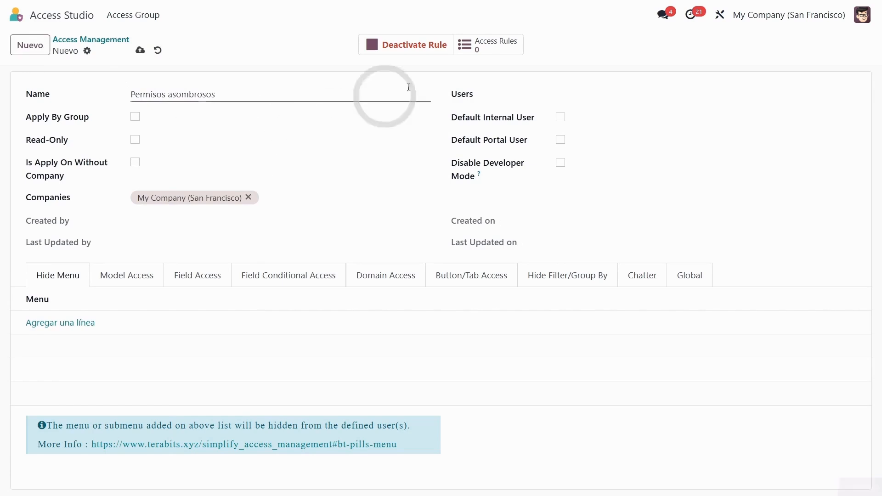
pyautogui.click(569, 95)
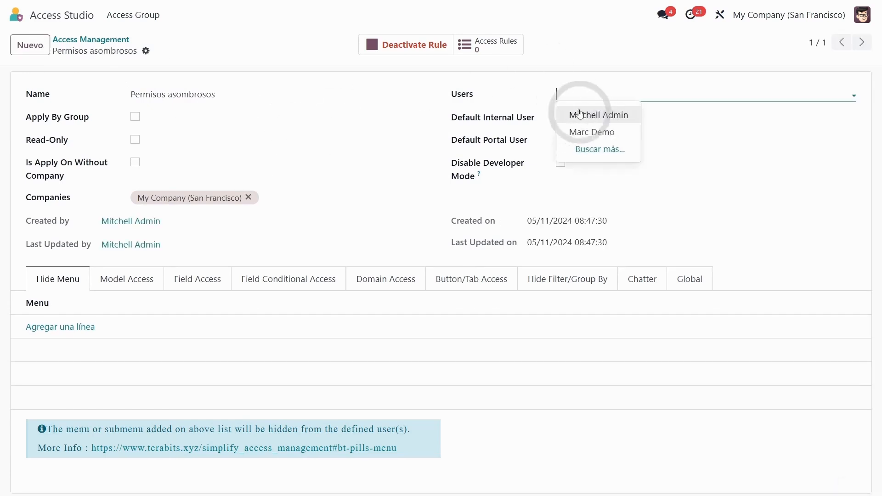
pyautogui.click(606, 136)
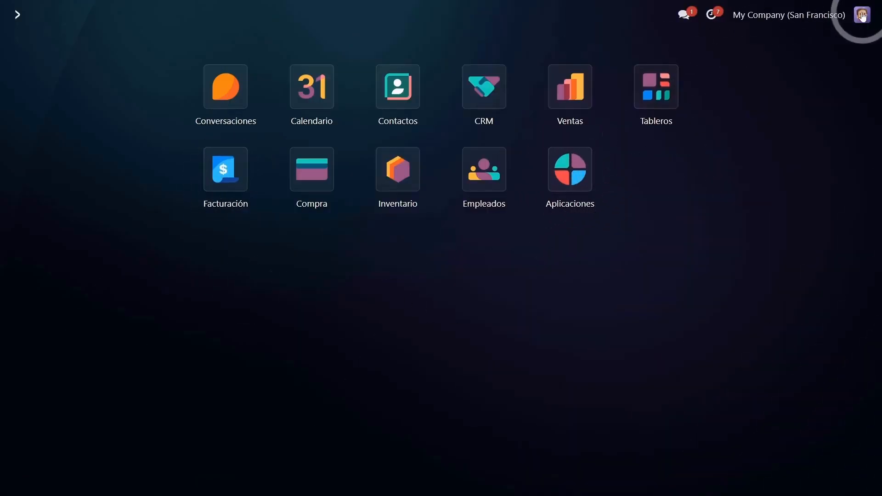
# Step: Check the demo user's profile preferences in that user's own session and return to the home screen
pyautogui.click(862, 17)
pyautogui.click(787, 109)
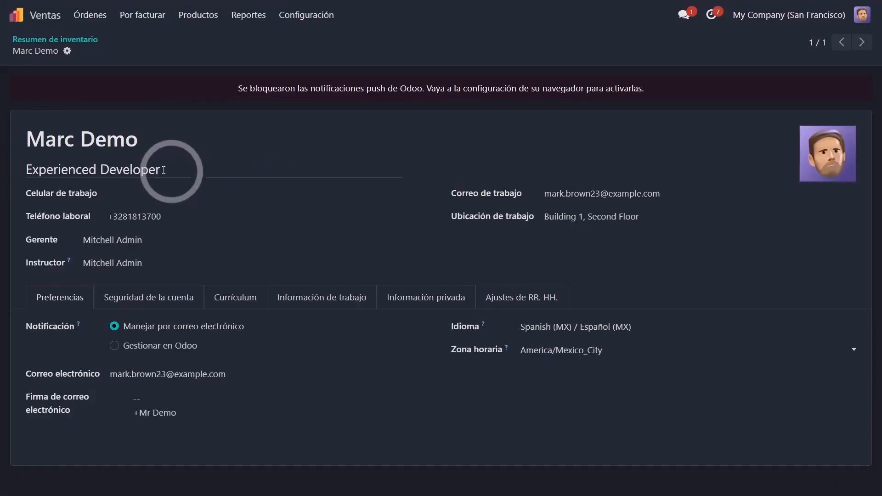
pyautogui.moveTo(137, 140); pyautogui.dragTo(42, 42)
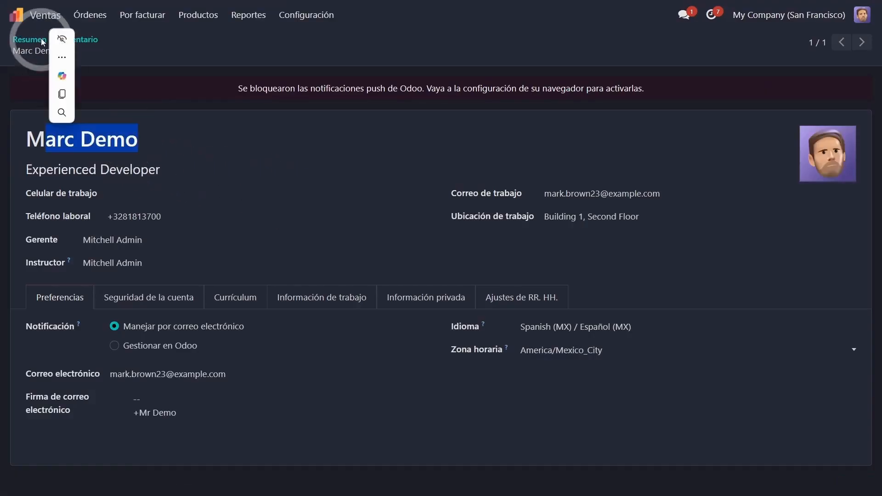
pyautogui.click(16, 14)
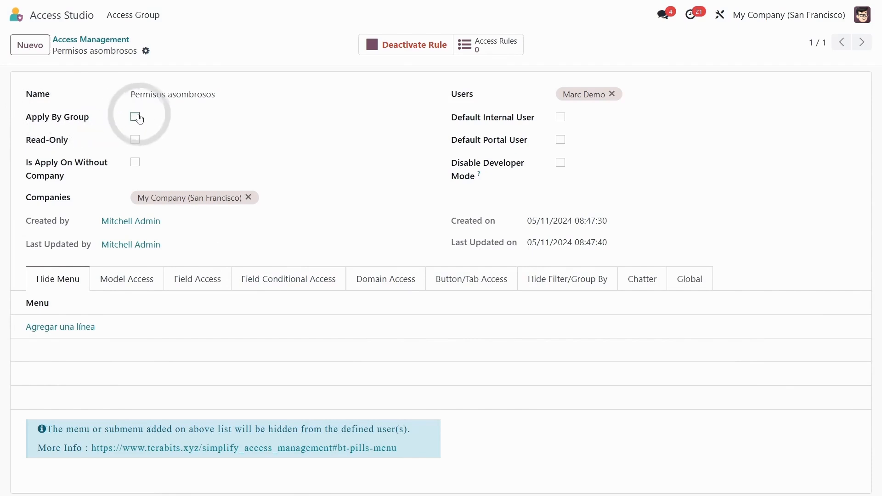
# Step: Create an access group named "Seguridad" and add the administrator and a second user as members
pyautogui.click(133, 14)
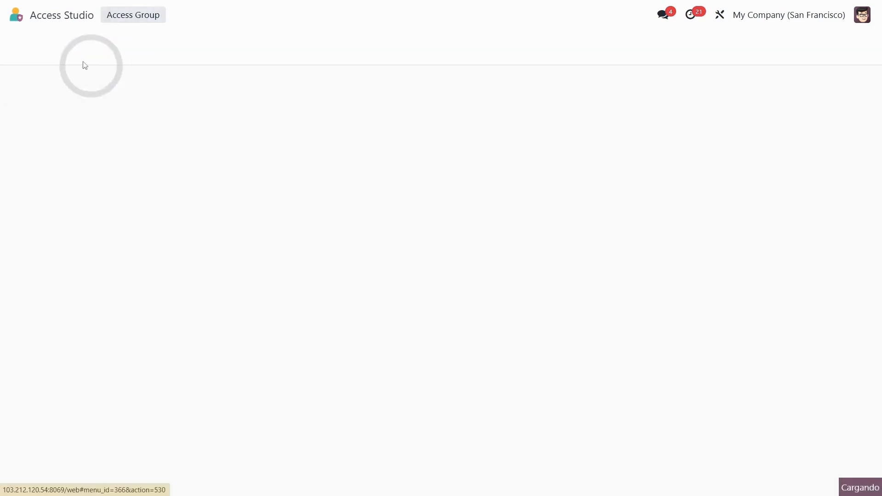
pyautogui.click(32, 44)
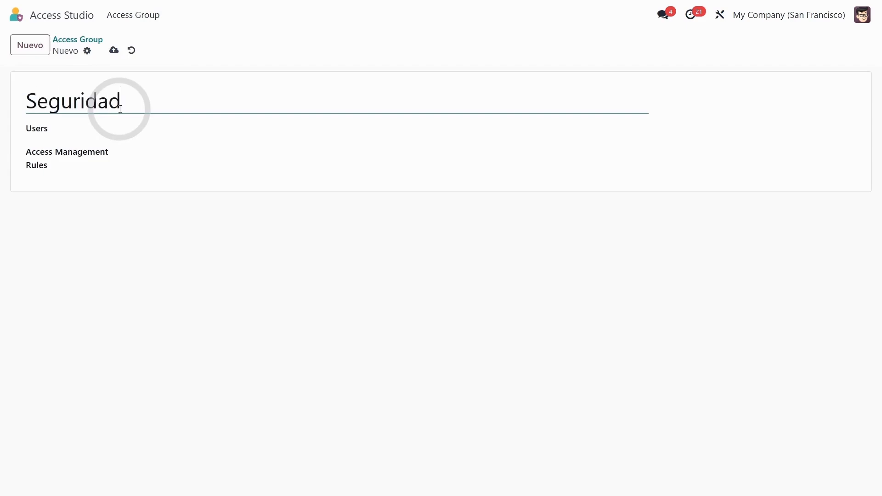
pyautogui.click(156, 129)
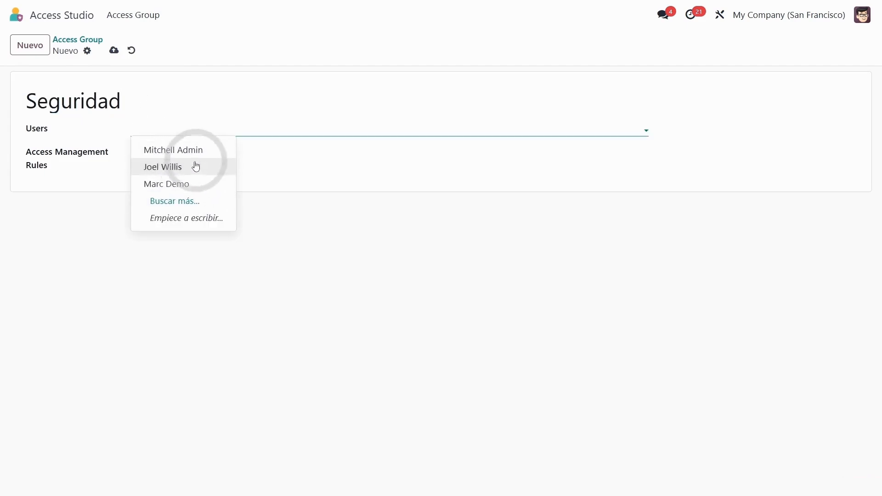
pyautogui.click(199, 153)
pyautogui.click(295, 150)
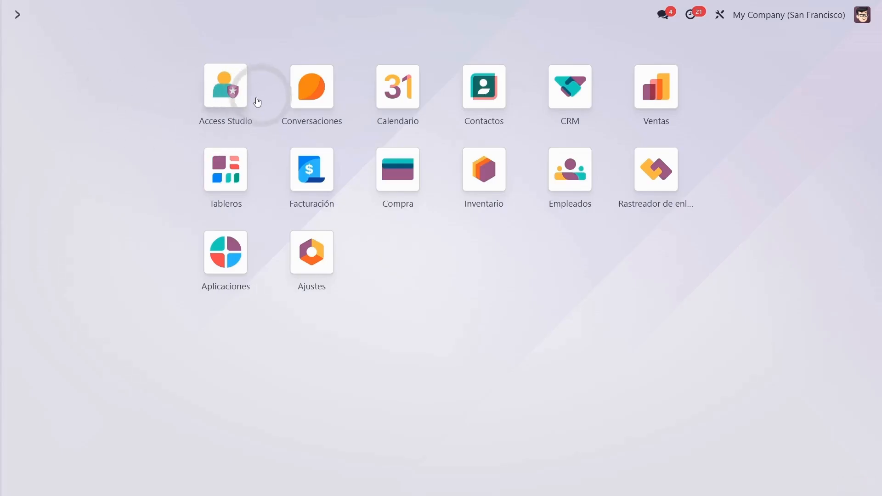
# Step: Open the "Permisos asombrosos" rule in Access Studio and go to its Users field
pyautogui.click(257, 102)
pyautogui.click(188, 102)
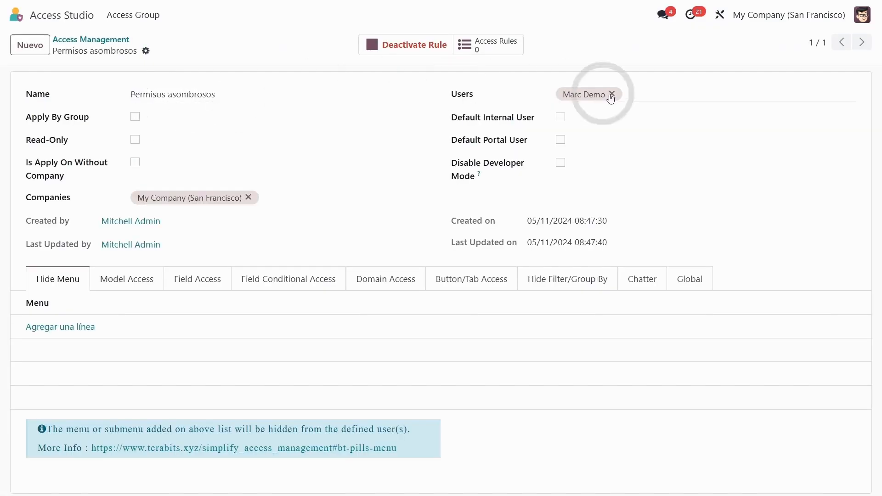
pyautogui.doubleClick(461, 93)
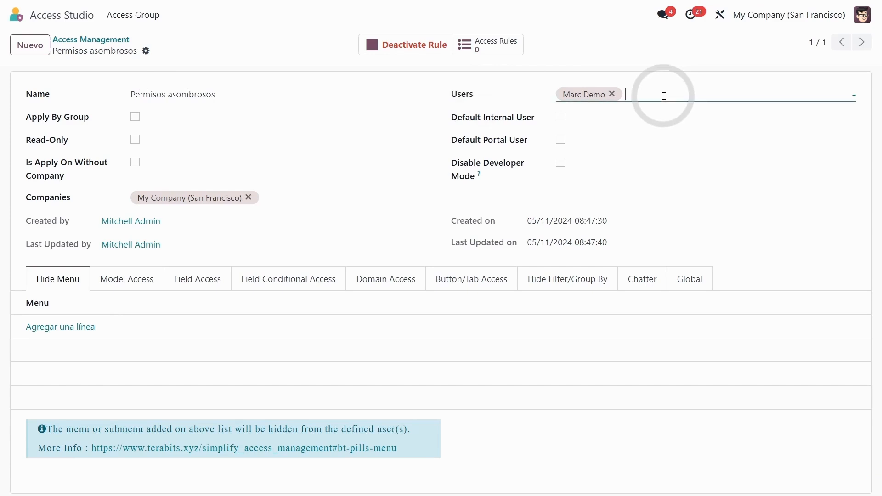
# Step: Try applying the rule by group through the Seguridad access group and switch Apply By Group off again
pyautogui.click(223, 115)
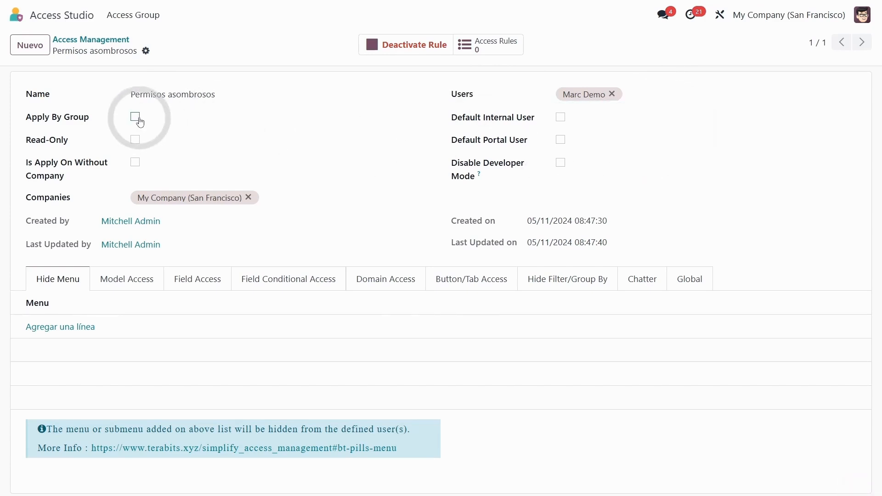
pyautogui.click(139, 119)
pyautogui.click(212, 124)
pyautogui.click(154, 144)
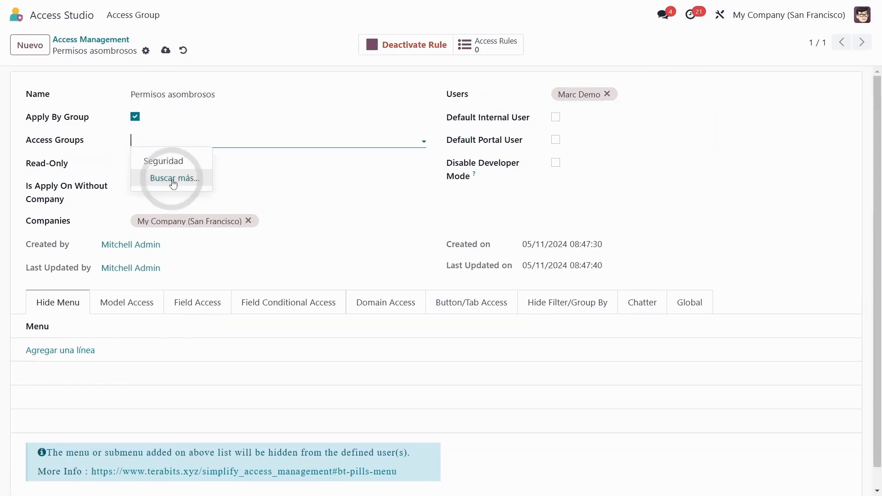
pyautogui.click(159, 161)
pyautogui.click(180, 140)
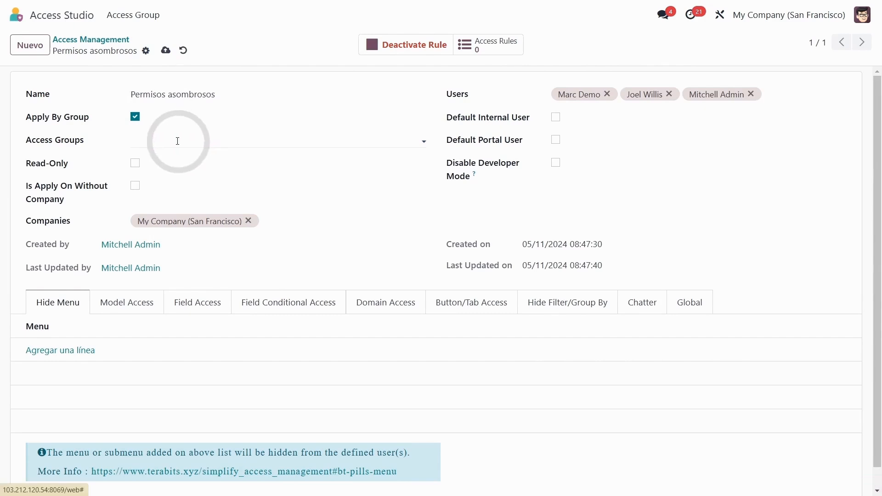
pyautogui.click(135, 117)
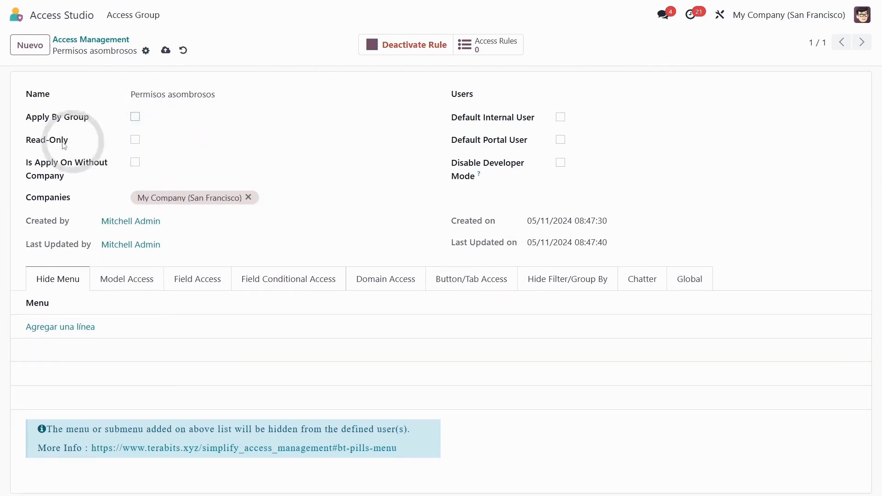
# Step: Try the rule's Read-Only option and switch it off again
pyautogui.moveTo(31, 140); pyautogui.dragTo(61, 140)
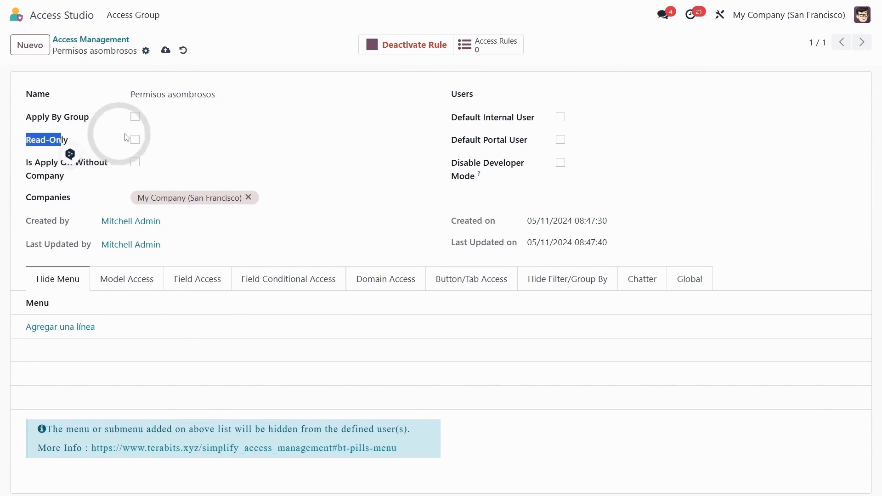
pyautogui.click(135, 140)
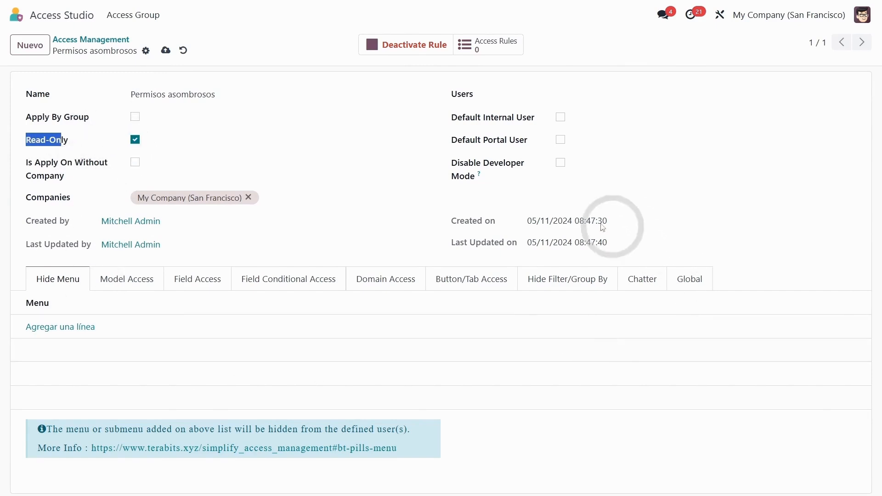
pyautogui.click(135, 140)
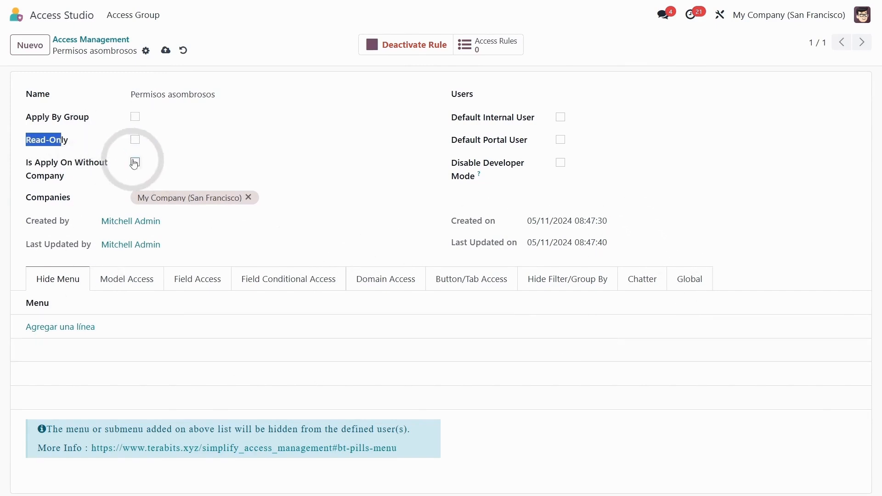
# Step: Enable Is Apply On Without Company for the rule and assign the demo user in its Users field
pyautogui.click(134, 163)
pyautogui.moveTo(68, 176); pyautogui.dragTo(10, 159)
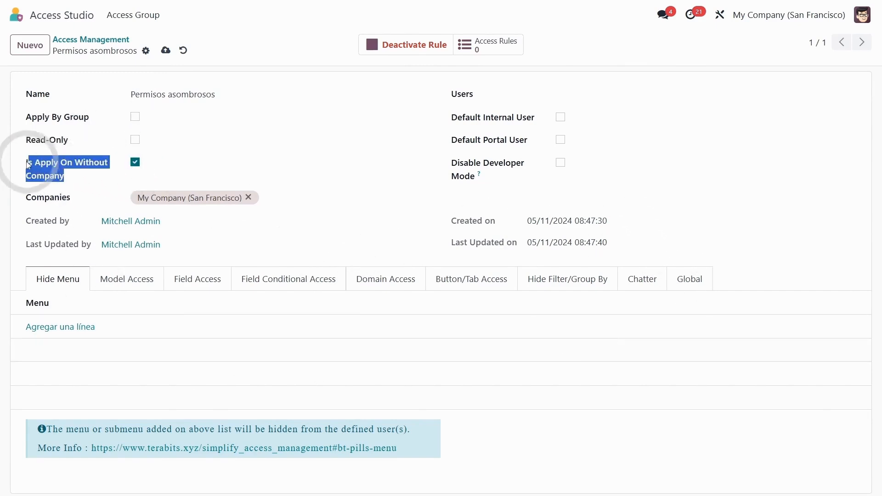
pyautogui.click(265, 196)
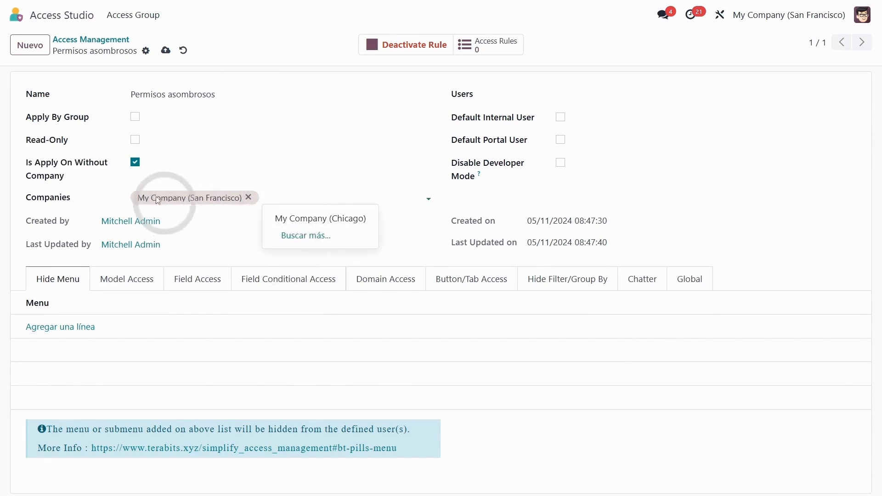
pyautogui.click(592, 95)
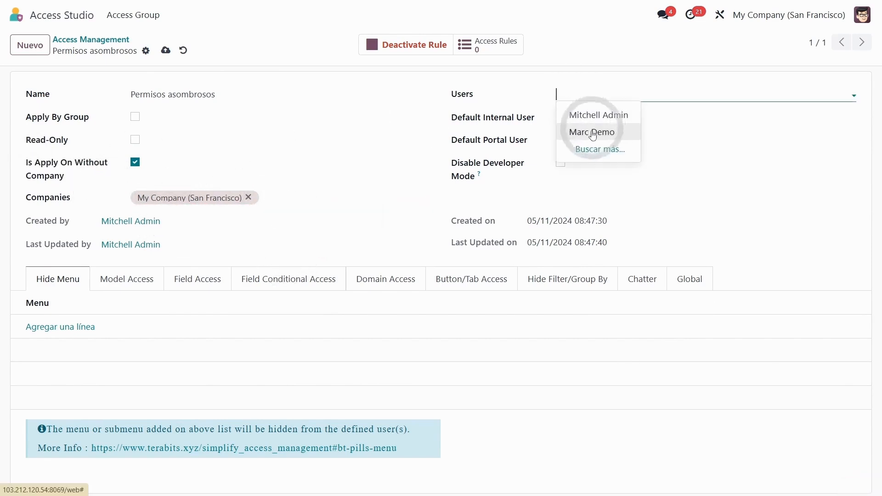
pyautogui.click(592, 133)
# Step: Try the Default Internal User and Default Portal User options on the rule, leaving both off
pyautogui.moveTo(458, 118); pyautogui.dragTo(497, 120)
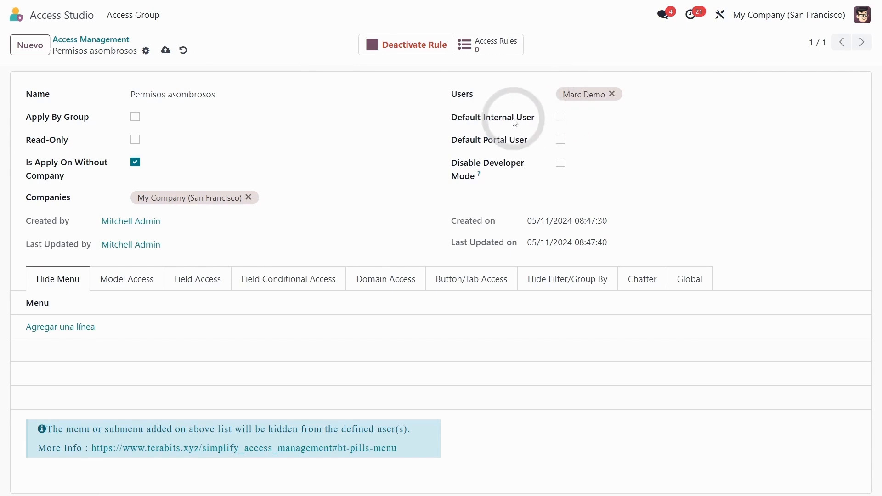
pyautogui.moveTo(515, 122); pyautogui.dragTo(469, 118)
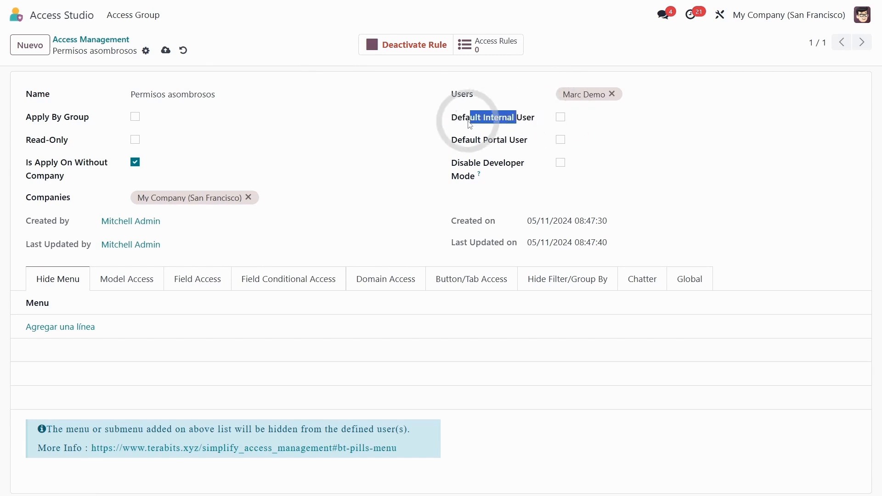
pyautogui.click(561, 120)
pyautogui.moveTo(527, 144); pyautogui.dragTo(457, 143)
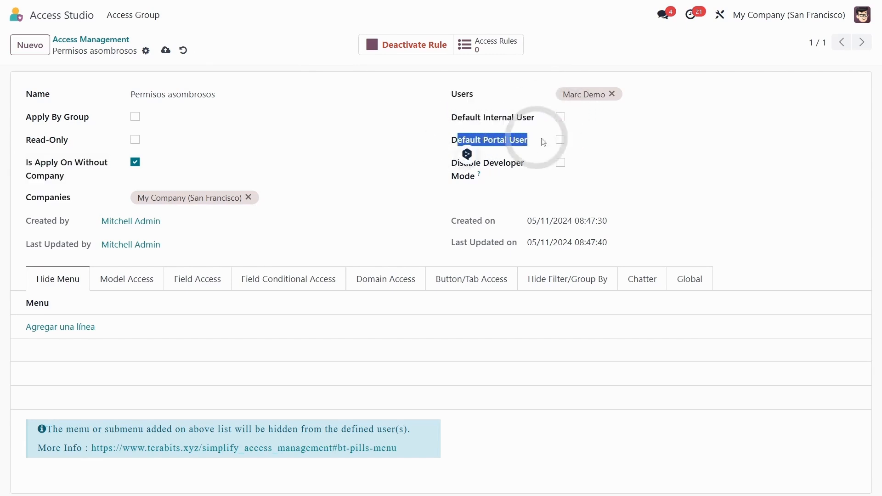
pyautogui.click(557, 142)
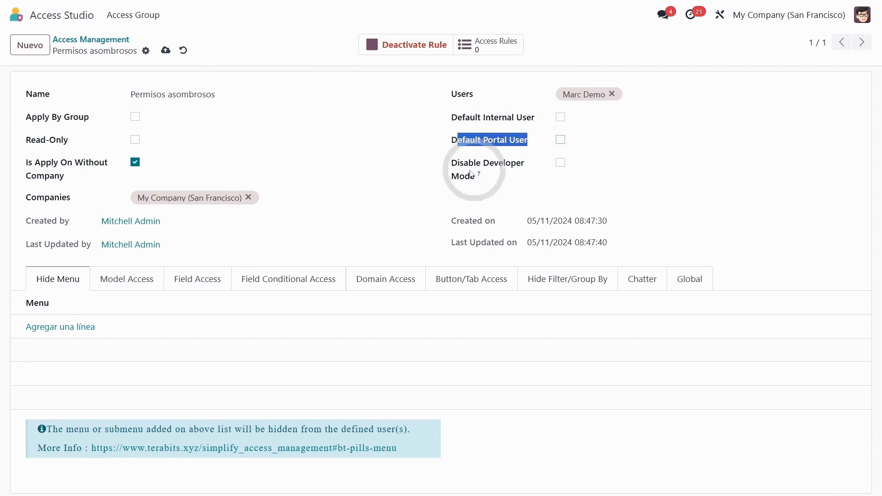
# Step: Try the Disable Developer Mode option on the rule and switch it off again
pyautogui.click(526, 173)
pyautogui.click(561, 165)
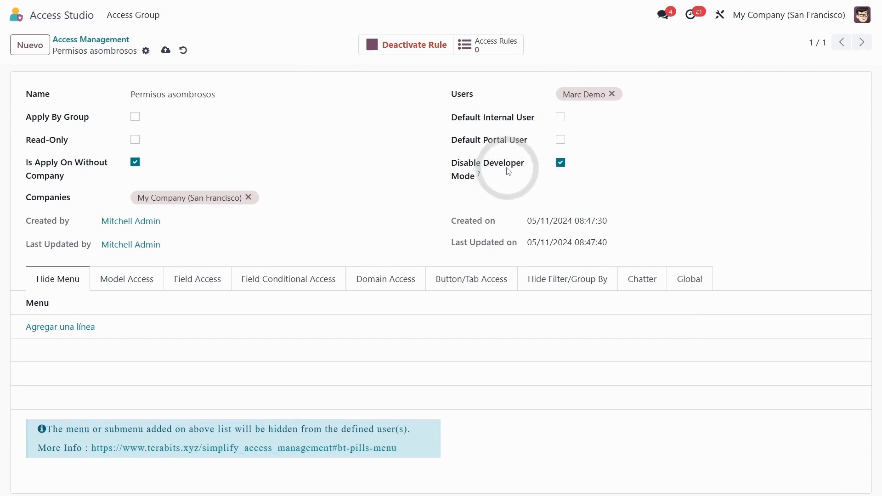
pyautogui.click(560, 163)
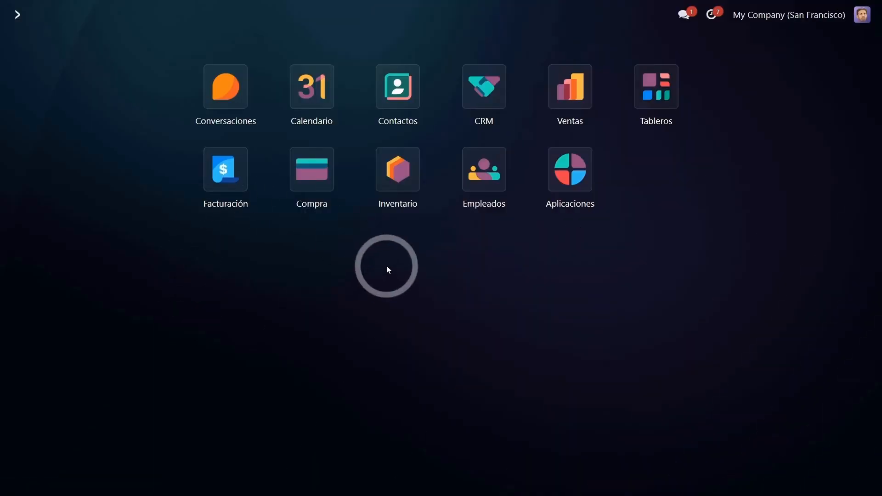
# Step: Move the Ventas and Inventario apps to the front of the demo user's home screen
pyautogui.moveTo(569, 87); pyautogui.dragTo(232, 90)
pyautogui.moveTo(403, 181); pyautogui.dragTo(290, 103)
# Step: Check the Reportes menu in the Ventas and Inventario apps in the demo user's session
pyautogui.click(211, 89)
pyautogui.click(248, 15)
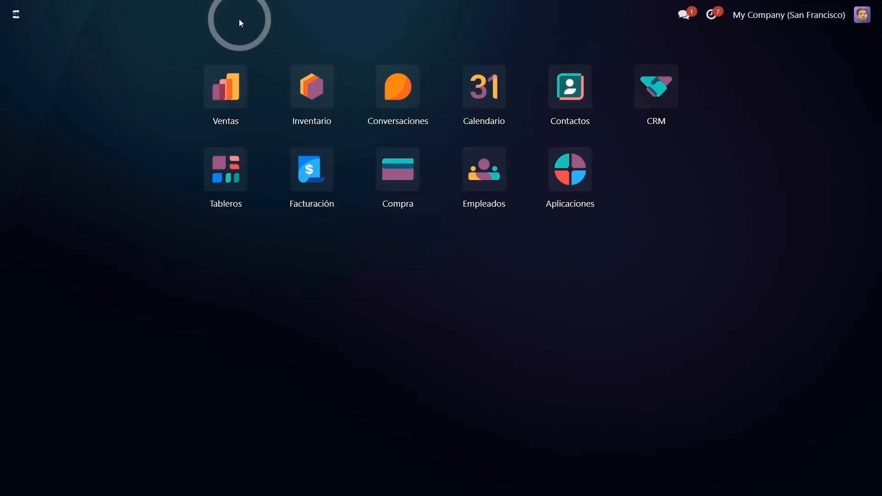
pyautogui.click(314, 101)
pyautogui.click(315, 18)
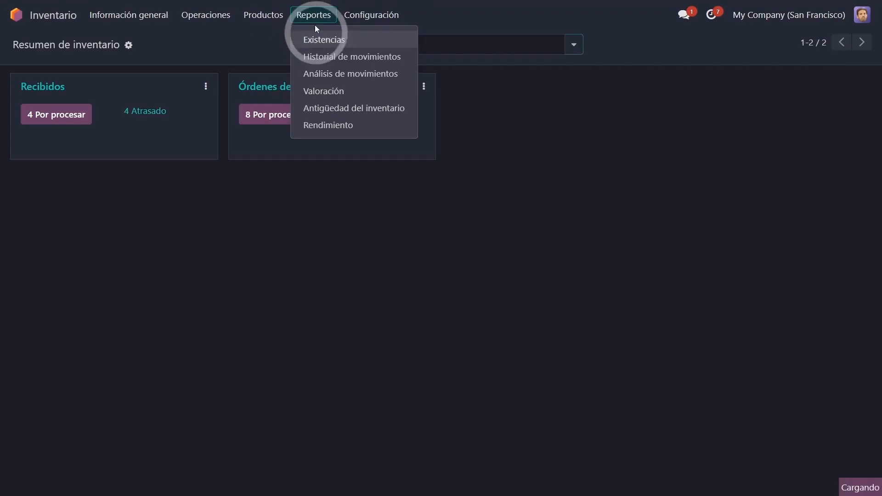
pyautogui.click(240, 199)
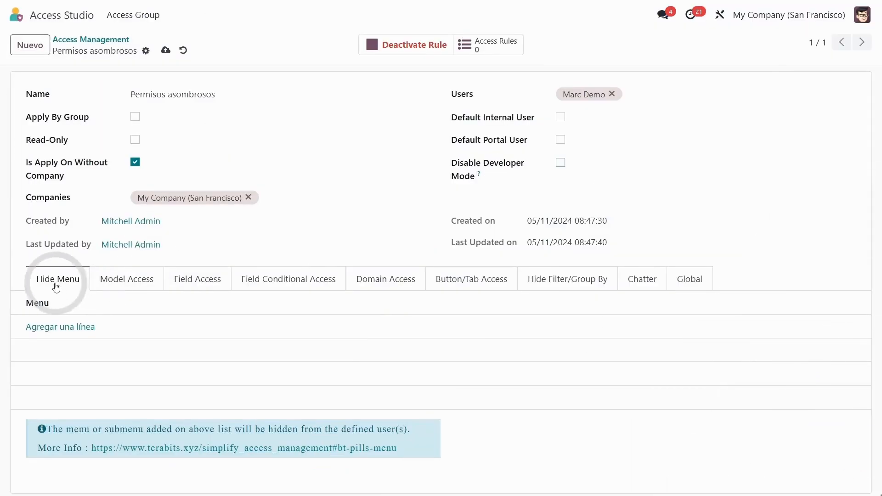
# Step: Search the Hide Menu entries for "sales" and add Sales/Reporting to the rule's hidden menus
pyautogui.click(68, 334)
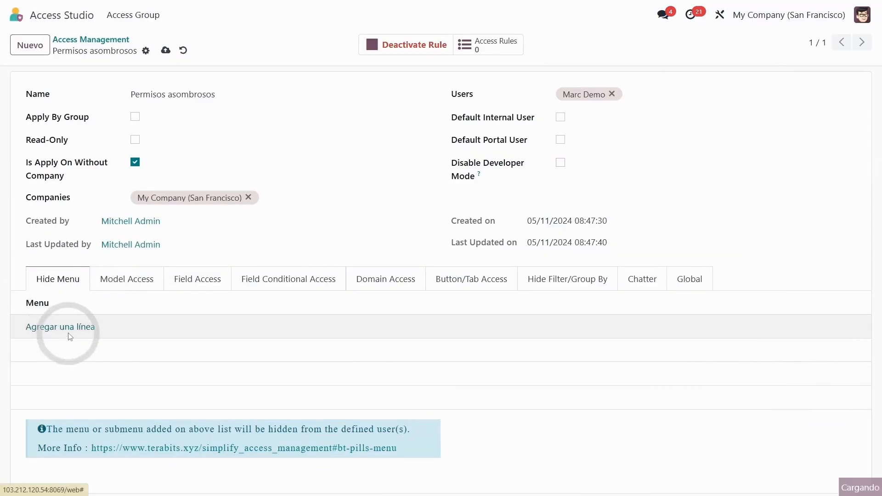
pyautogui.click(394, 69)
pyautogui.write('sale')
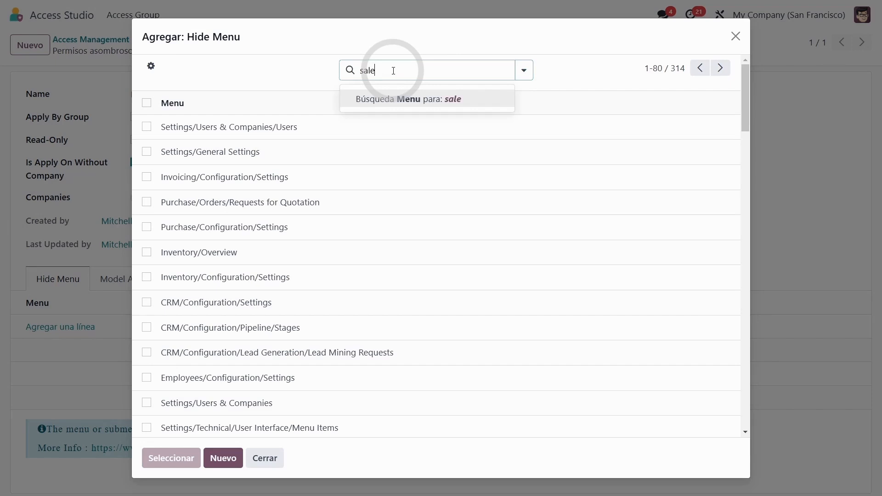
pyautogui.write('s')
pyautogui.click(447, 105)
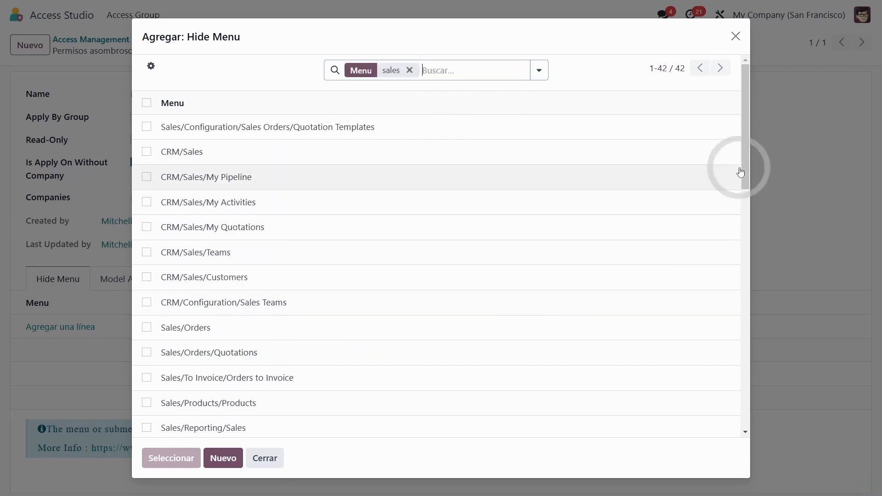
pyautogui.moveTo(744, 171); pyautogui.dragTo(744, 377)
pyautogui.click(147, 316)
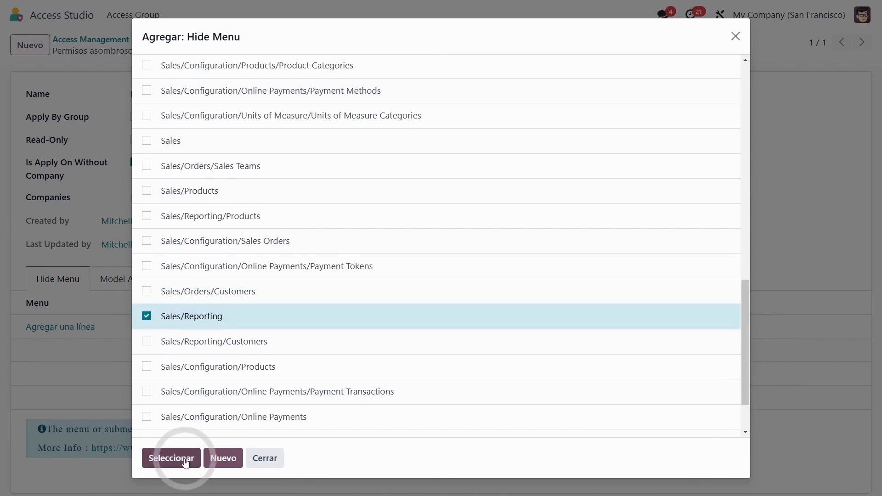
pyautogui.click(171, 458)
# Step: Add Inventory/Reporting to the rule's hidden menus and save the rule
pyautogui.click(99, 351)
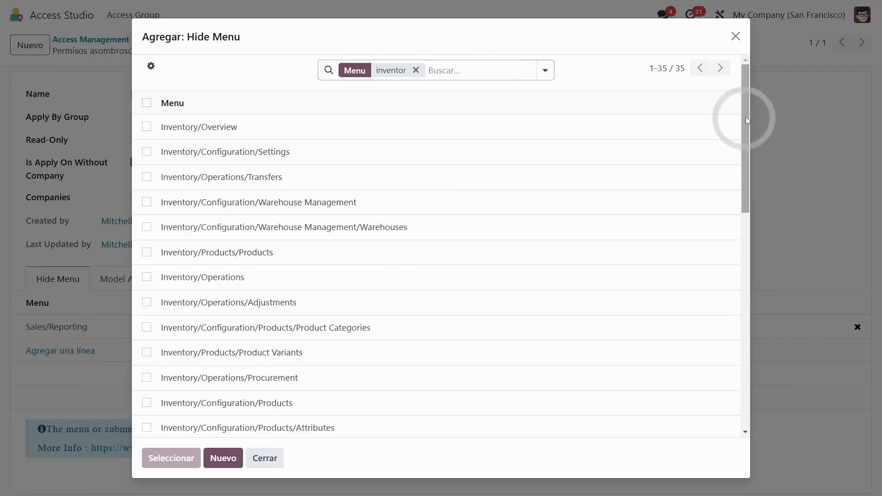
pyautogui.moveTo(746, 121); pyautogui.dragTo(738, 286)
pyautogui.click(147, 281)
pyautogui.click(170, 458)
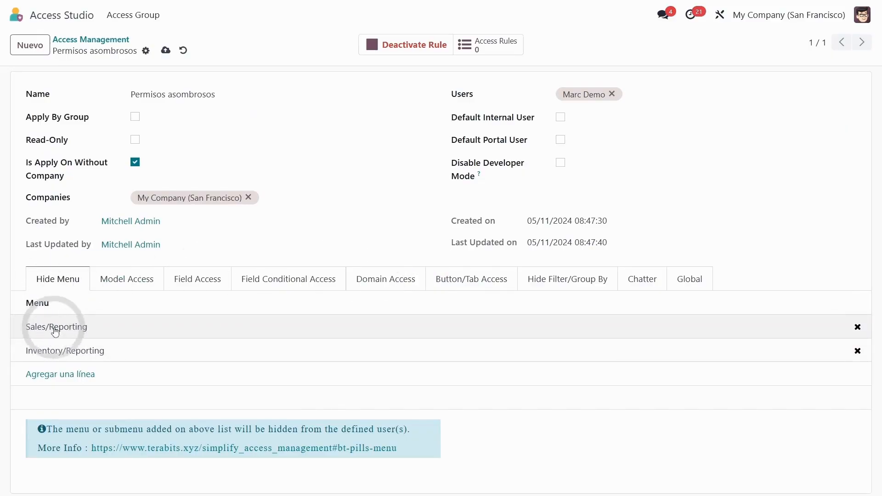
pyautogui.click(47, 354)
pyautogui.click(165, 50)
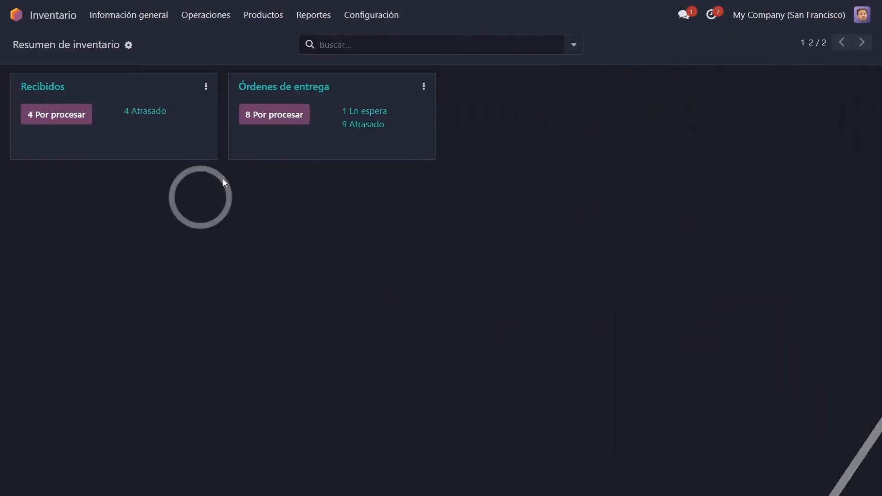
# Step: Reload the demo user's session and check the Inventario and Ventas menus for Reportes
pyautogui.click(374, 264)
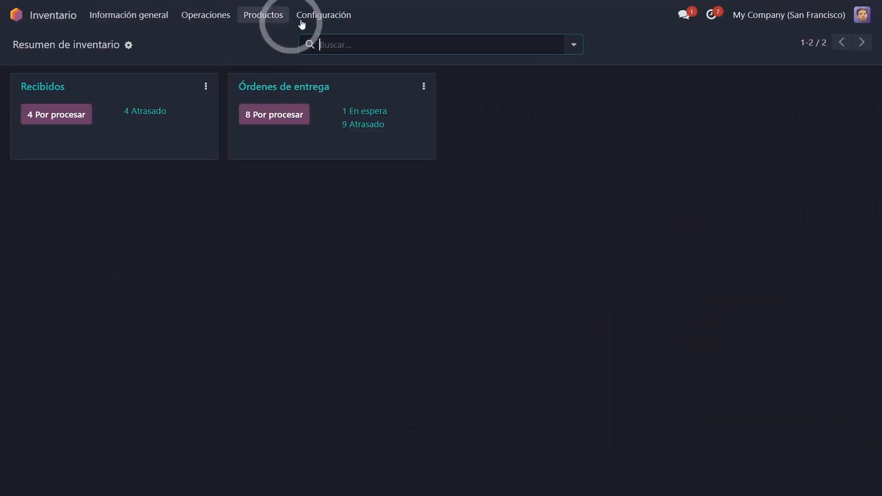
pyautogui.click(276, 19)
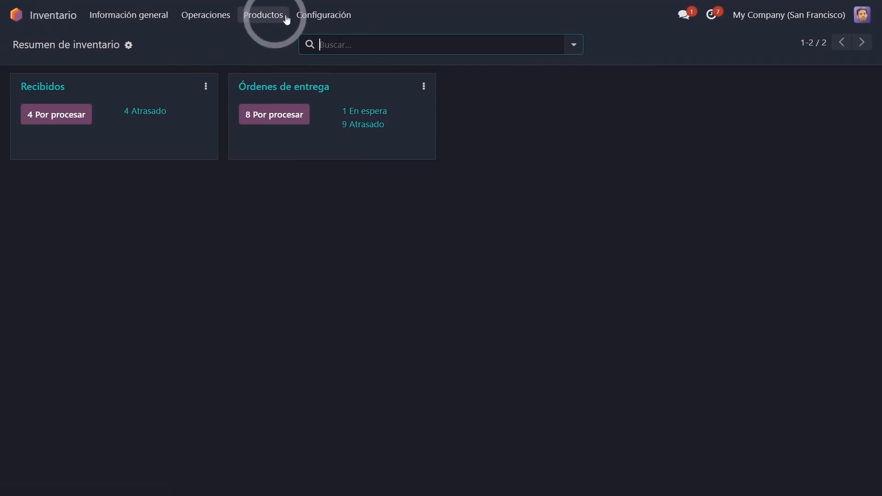
pyautogui.click(228, 94)
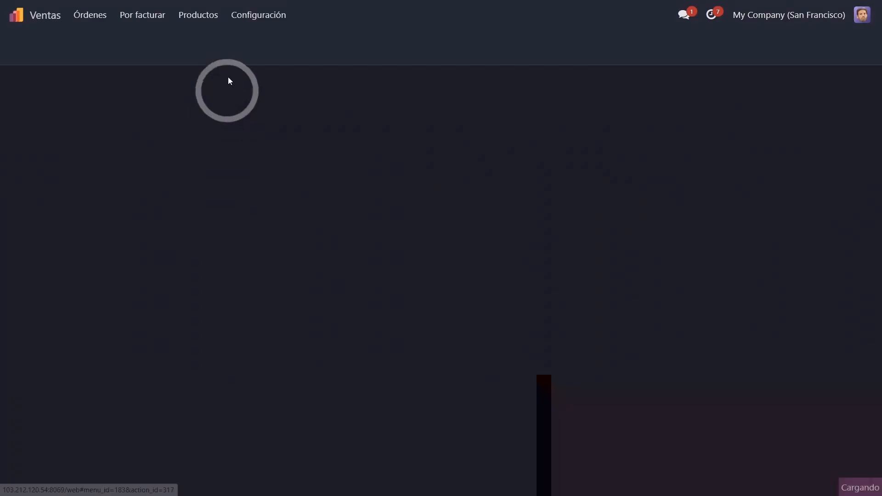
pyautogui.click(232, 19)
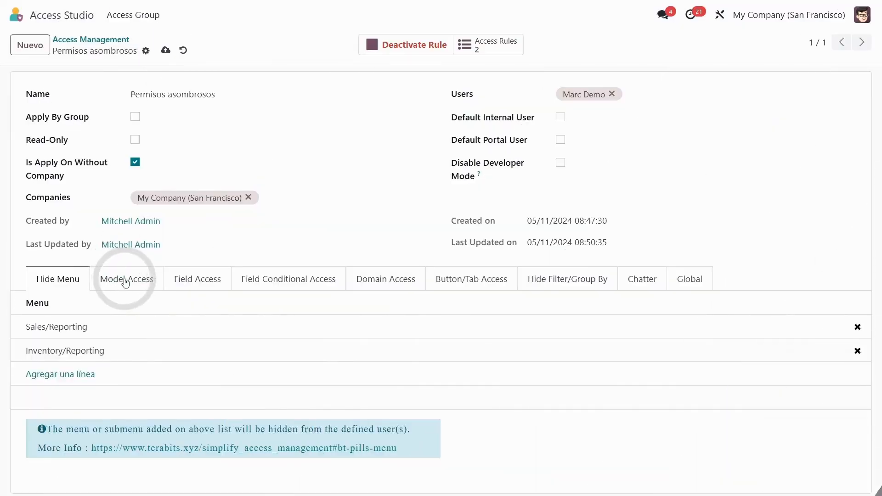
# Step: Open the Contactos app as the demo user and check the creation of a new contact
pyautogui.click(131, 279)
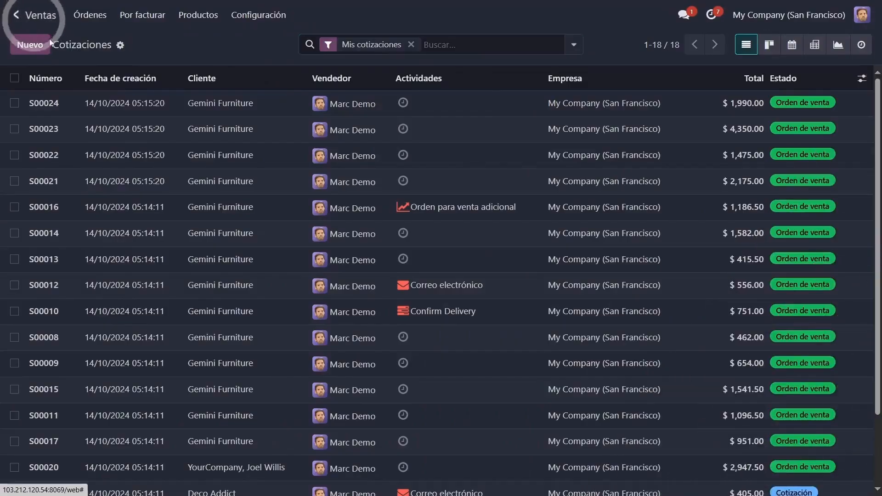
pyautogui.click(17, 12)
pyautogui.click(573, 102)
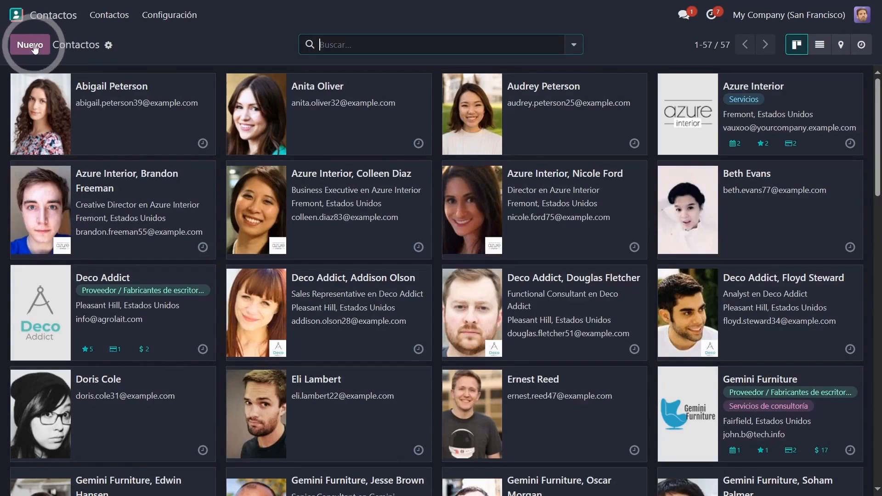
pyautogui.click(190, 192)
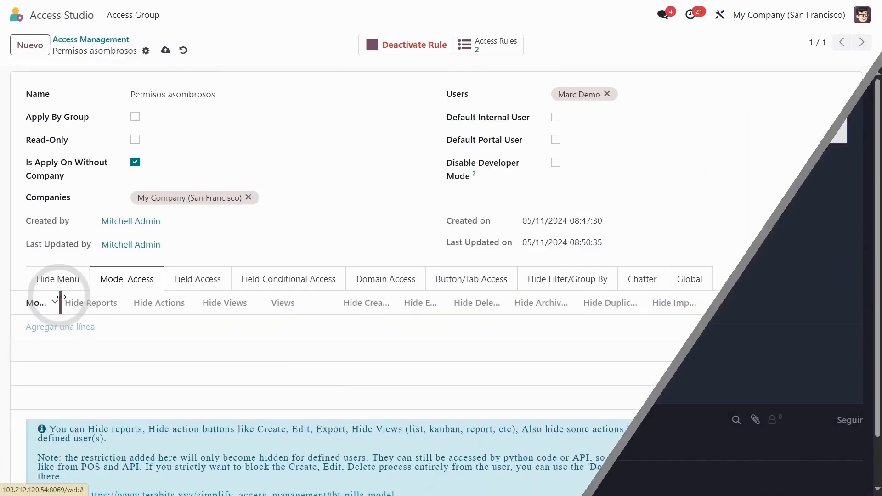
# Step: Add the Contacto (res.partner) model to the rule's Model Access and enable Hide Create for it
pyautogui.click(126, 279)
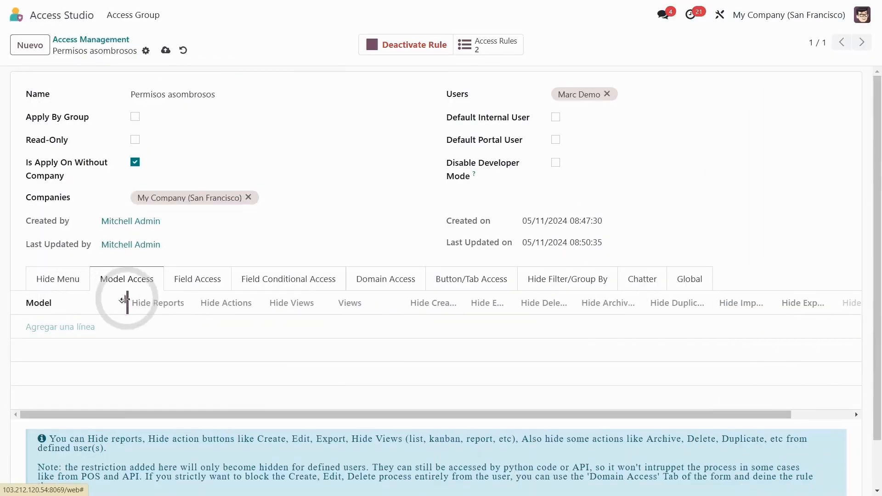
pyautogui.click(78, 327)
pyautogui.write('conta')
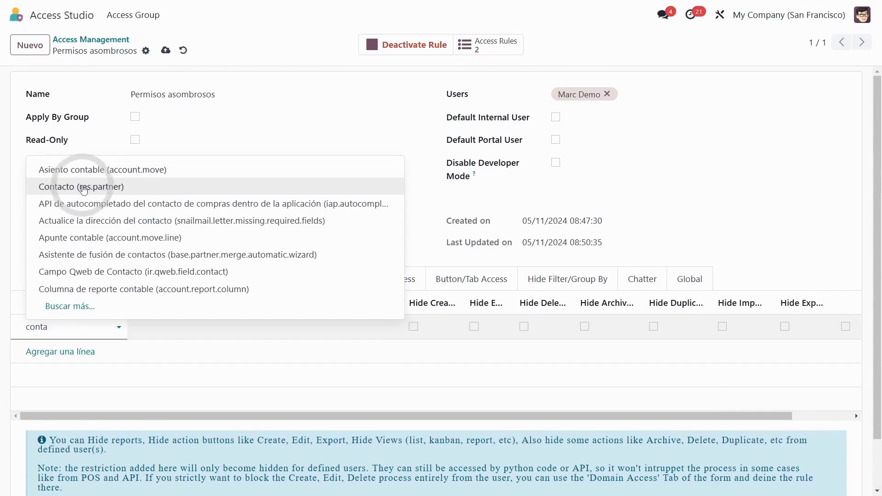
pyautogui.click(89, 183)
pyautogui.moveTo(459, 303); pyautogui.dragTo(531, 294)
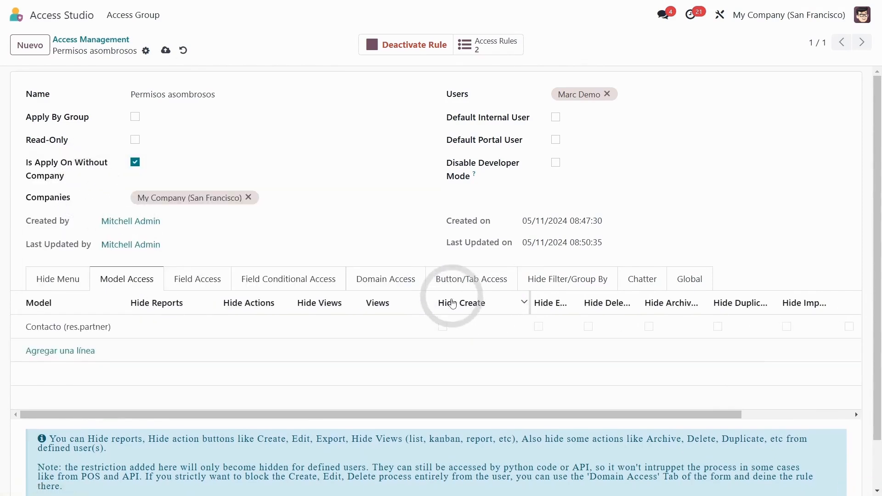
pyautogui.click(443, 327)
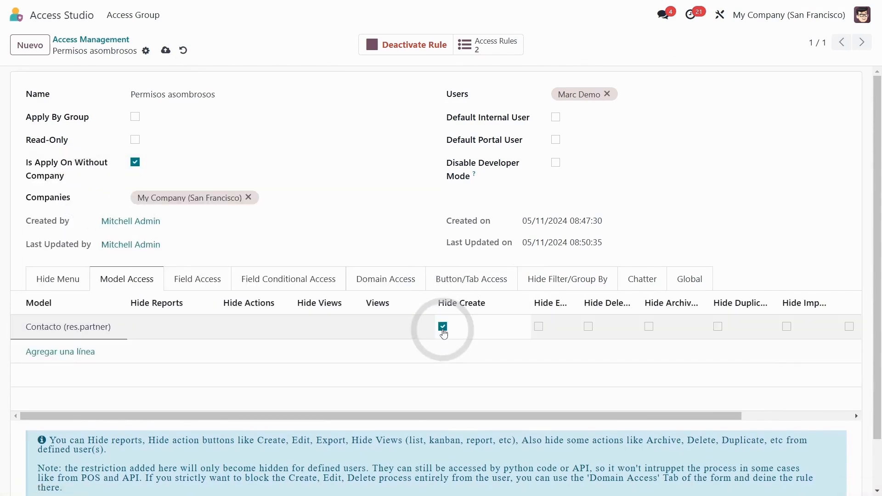
# Step: Widen the Model Access columns from Hide Edit to Hide Duplicate and examine the available restrictions
pyautogui.moveTo(577, 299); pyautogui.dragTo(618, 295)
pyautogui.moveTo(685, 414); pyautogui.dragTo(728, 412)
pyautogui.moveTo(568, 295); pyautogui.dragTo(574, 295)
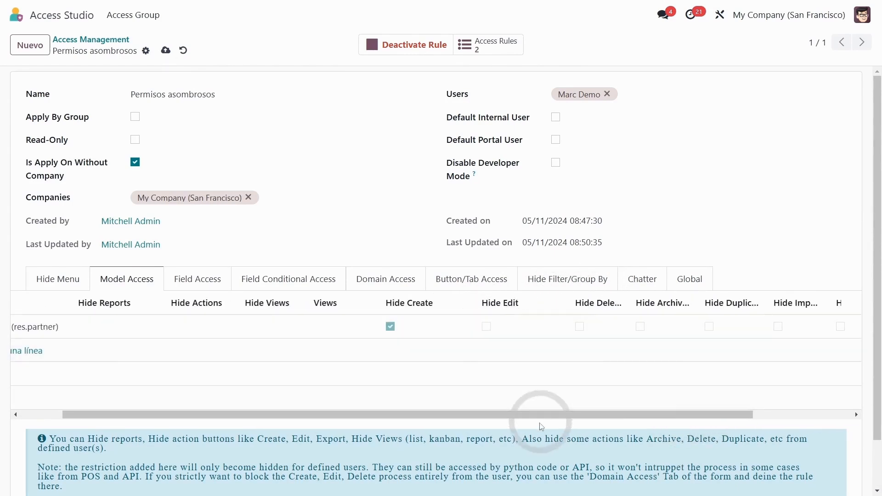
pyautogui.moveTo(548, 415); pyautogui.dragTo(582, 413)
pyautogui.moveTo(590, 295); pyautogui.dragTo(620, 296)
pyautogui.moveTo(545, 415); pyautogui.dragTo(577, 414)
pyautogui.moveTo(651, 297); pyautogui.dragTo(684, 297)
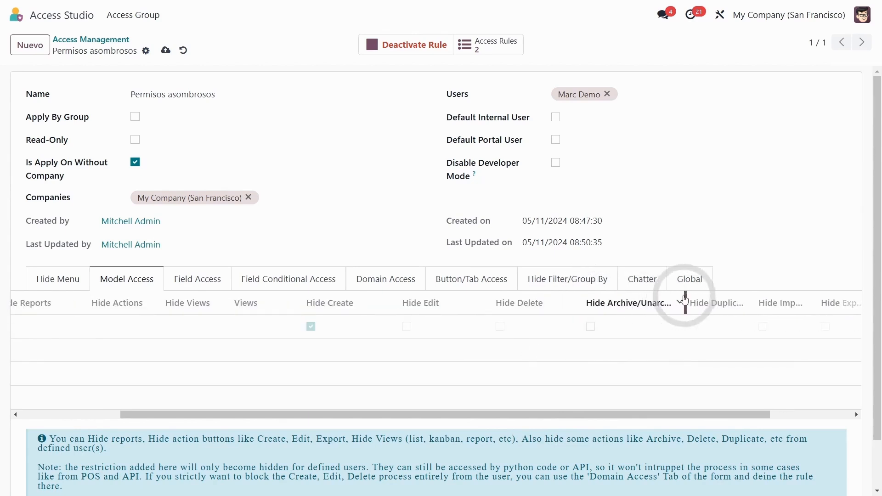
pyautogui.moveTo(755, 298); pyautogui.dragTo(801, 298)
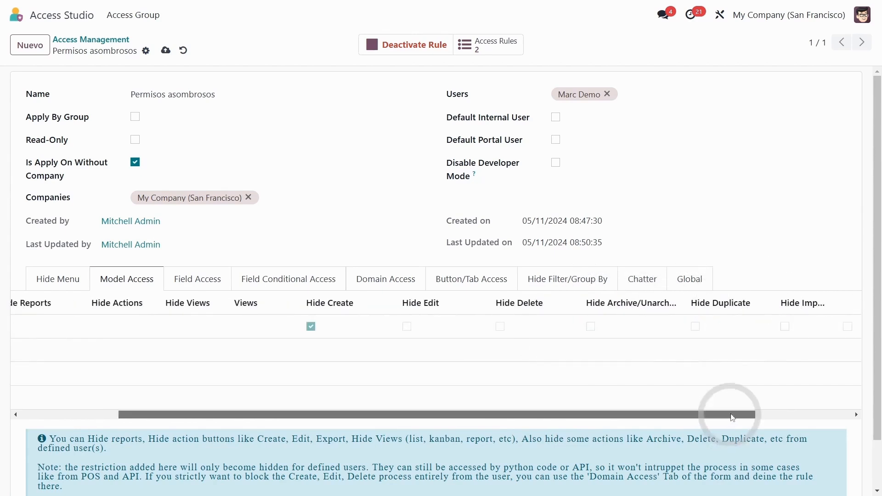
pyautogui.moveTo(729, 415); pyautogui.dragTo(789, 414)
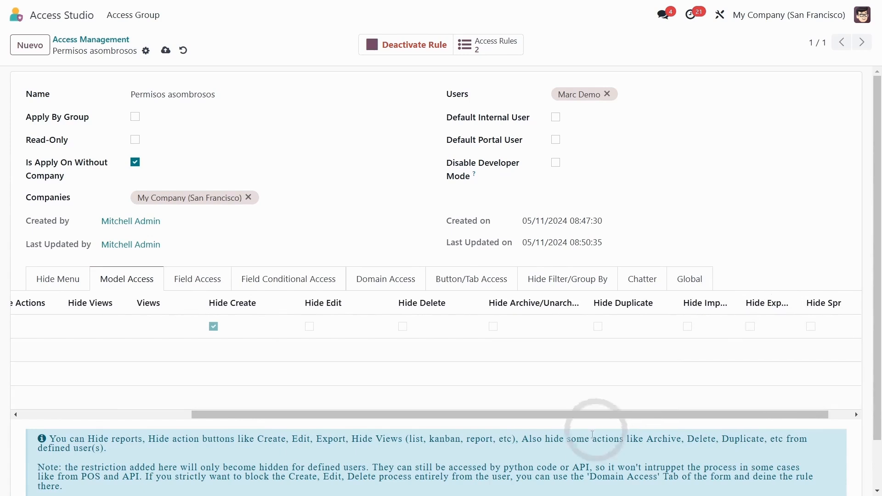
pyautogui.moveTo(588, 415); pyautogui.dragTo(417, 414)
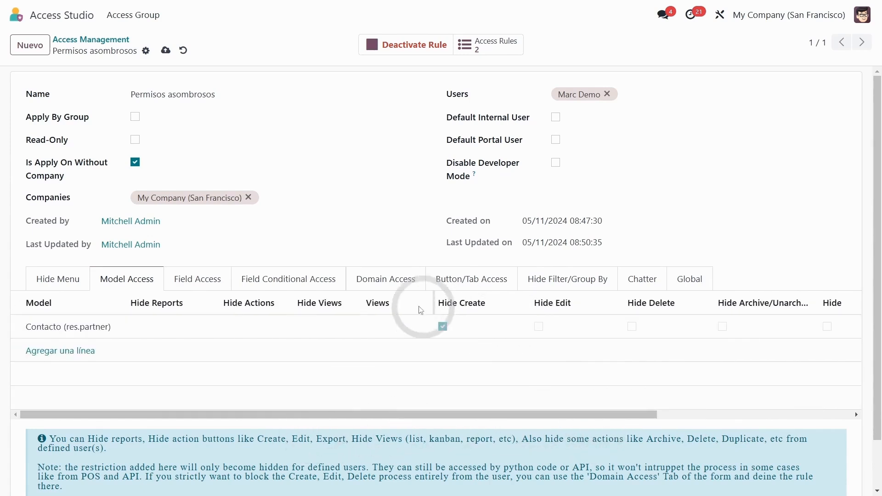
# Step: Examine the Hide Reports, Hide Actions, Hide Views and Views fields of the Contacto line
pyautogui.click(164, 328)
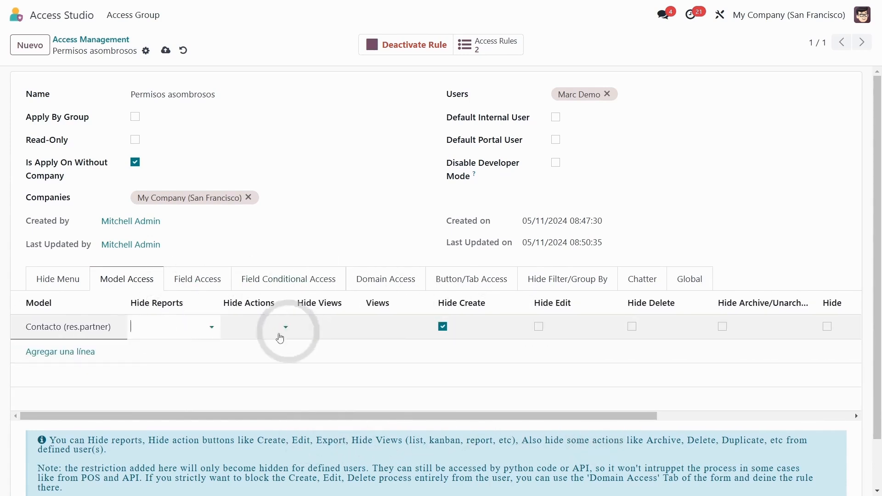
pyautogui.click(271, 335)
pyautogui.click(300, 250)
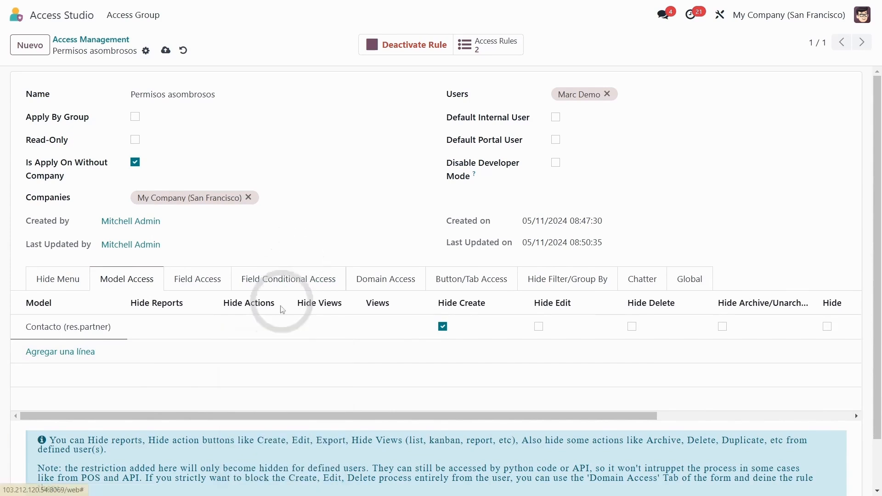
pyautogui.click(328, 330)
pyautogui.click(391, 327)
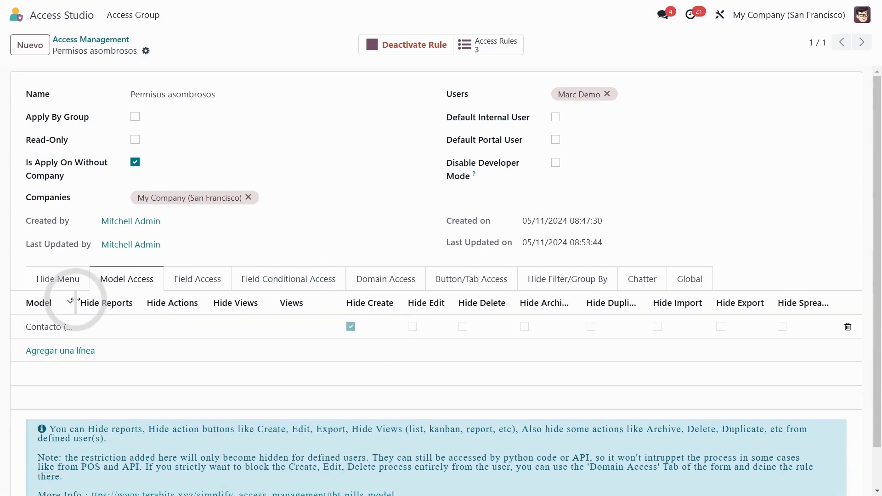
# Step: Save the rule and reload the Contactos page in the demo user's session
pyautogui.moveTo(75, 299); pyautogui.dragTo(148, 296)
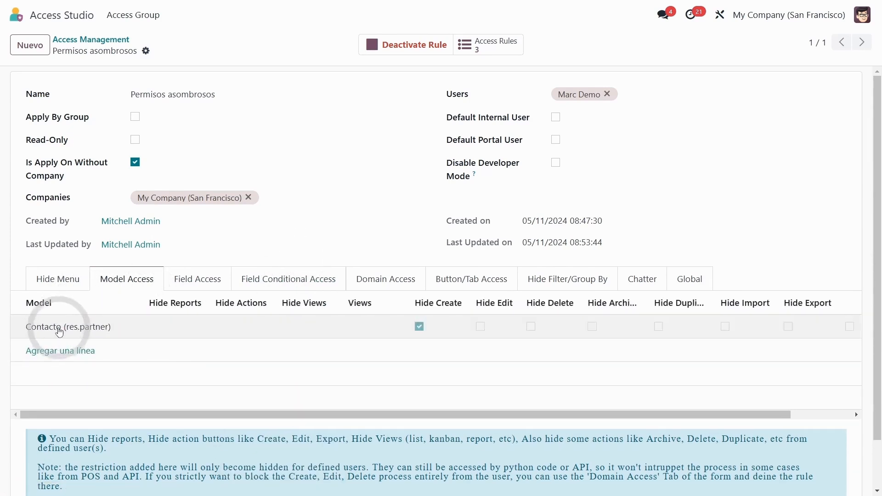
pyautogui.moveTo(470, 298); pyautogui.dragTo(477, 301)
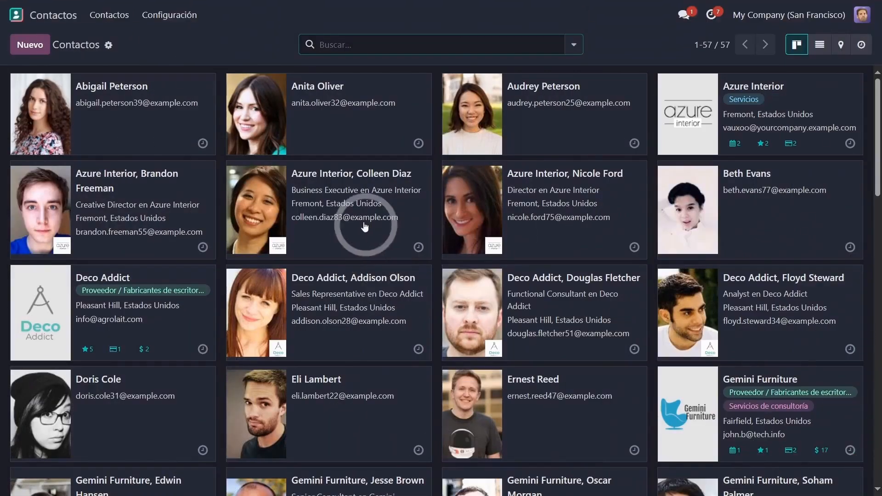
pyautogui.press('F5')
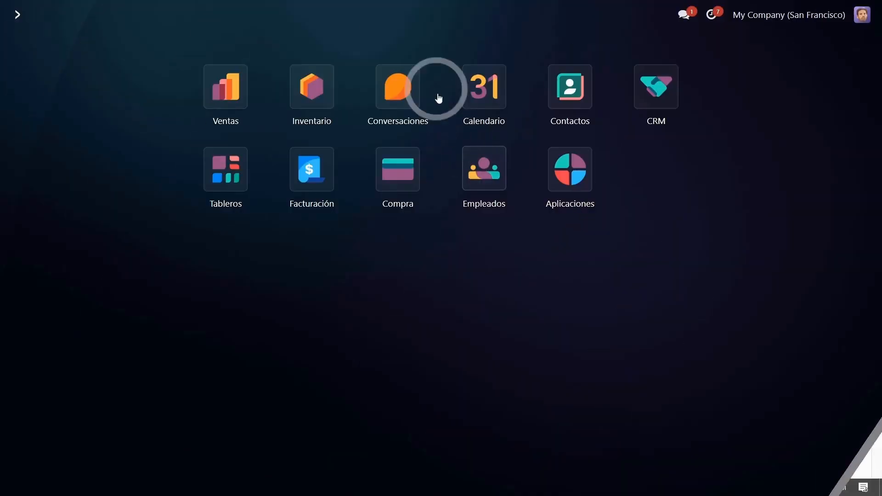
# Step: In the demo user's session, open the Atornillador product in Inventario and examine its Precio de venta and Costo fields
pyautogui.click(312, 94)
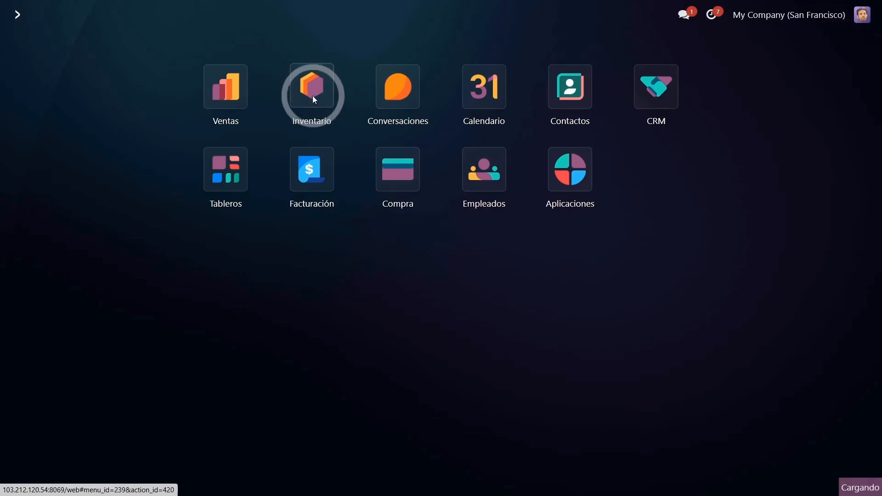
pyautogui.click(263, 14)
pyautogui.click(263, 37)
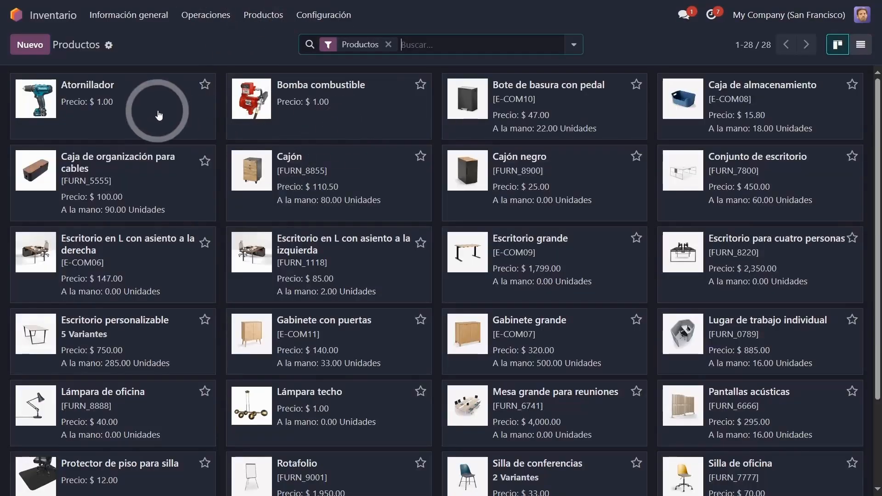
pyautogui.click(459, 186)
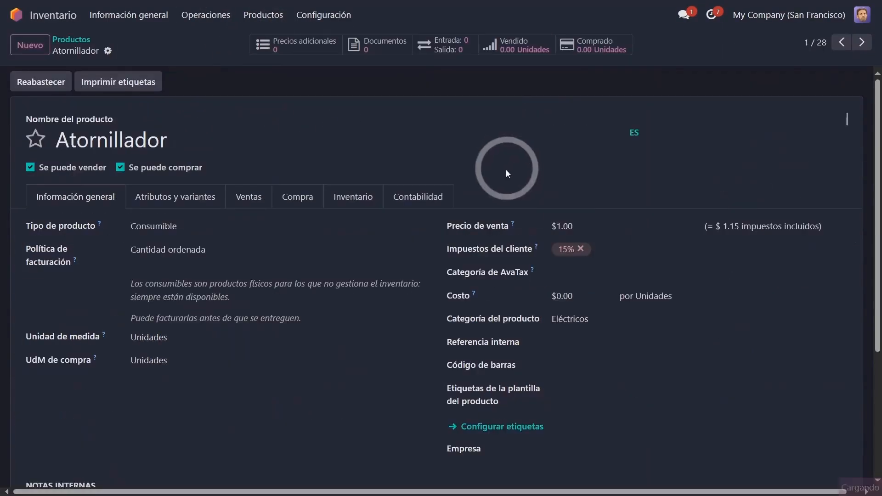
pyautogui.click(555, 226)
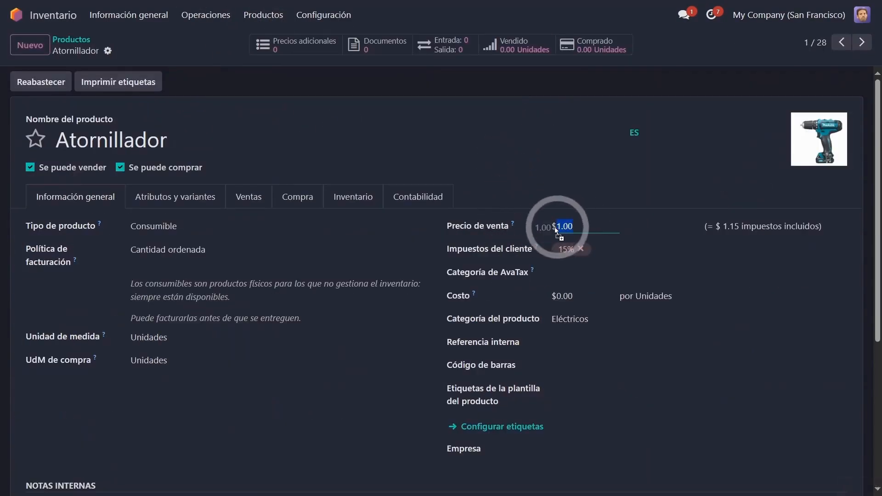
pyautogui.click(571, 299)
pyautogui.doubleClick(458, 295)
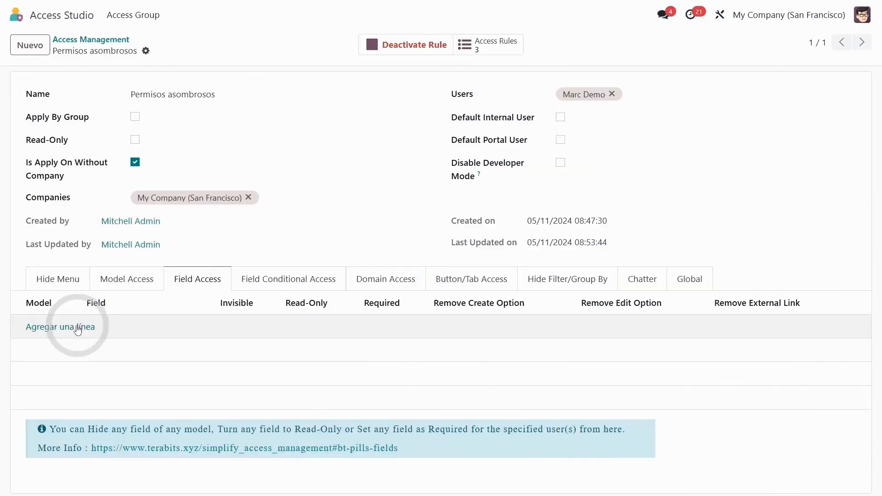
# Step: Add a Field Access line for the Producto (product.template) model covering the sale price and cost fields, marked Invisible
pyautogui.click(61, 327)
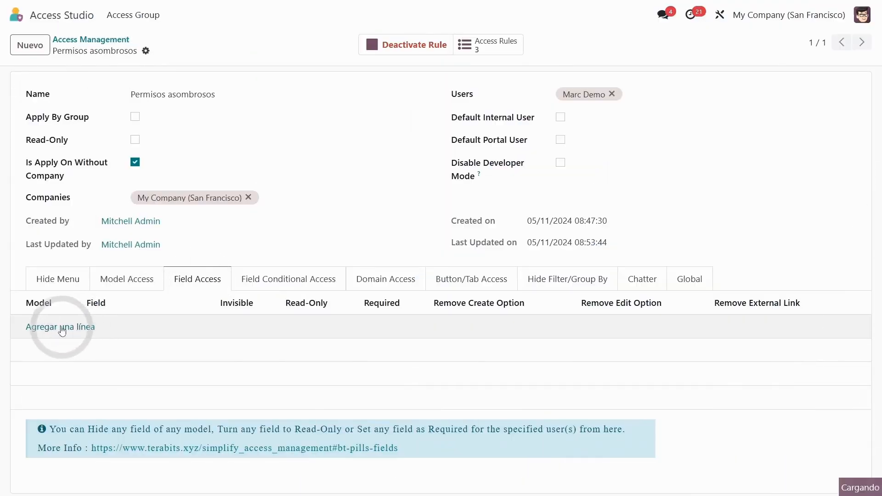
pyautogui.click(63, 339)
pyautogui.write('p')
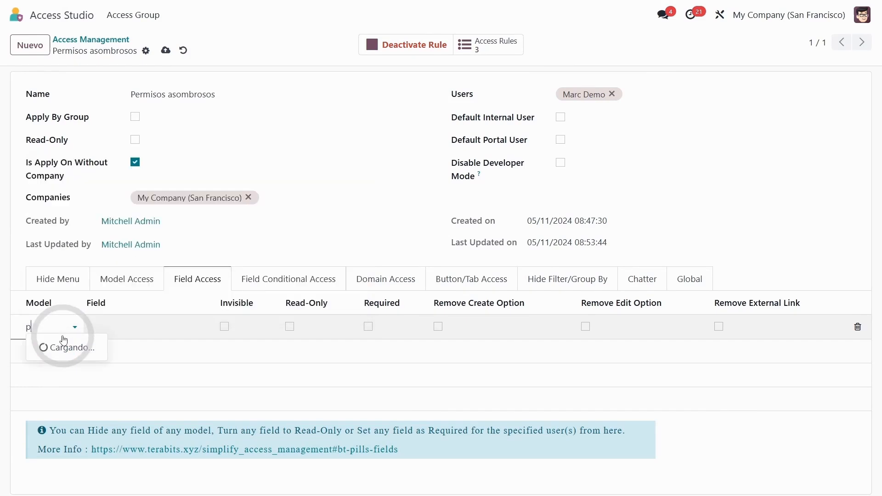
pyautogui.click(130, 327)
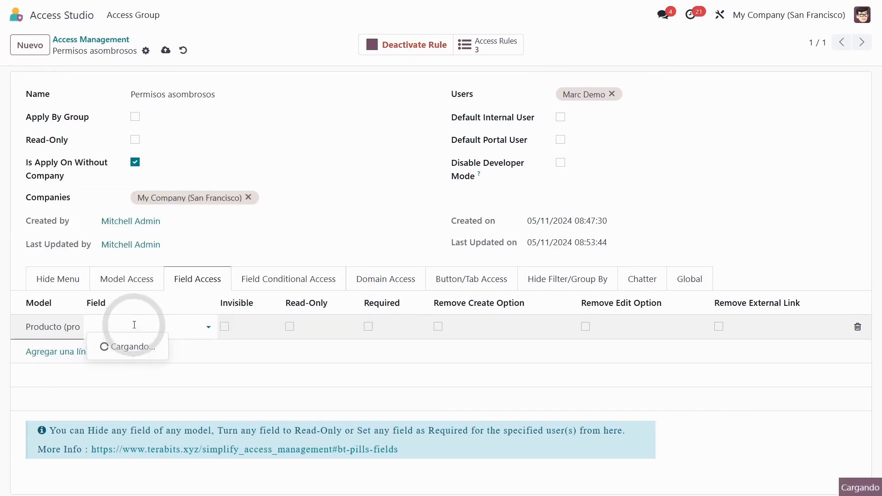
pyautogui.write('precio')
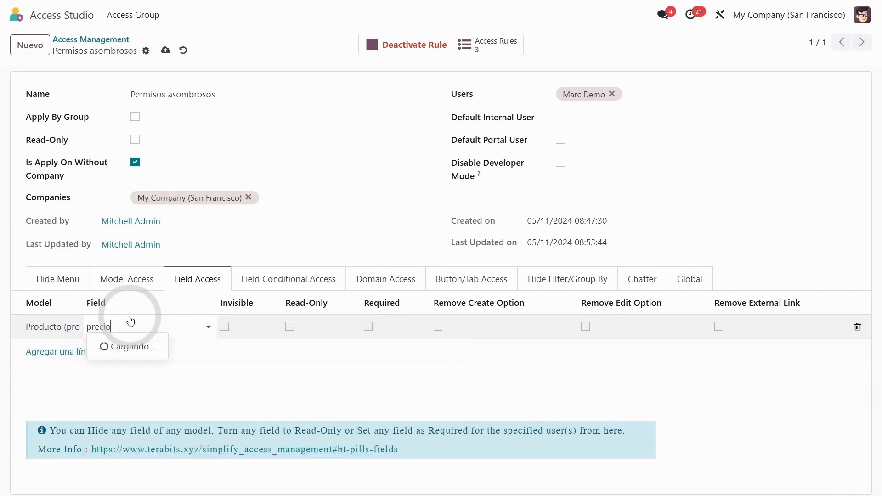
pyautogui.press('Return')
pyautogui.click(224, 326)
pyautogui.click(144, 339)
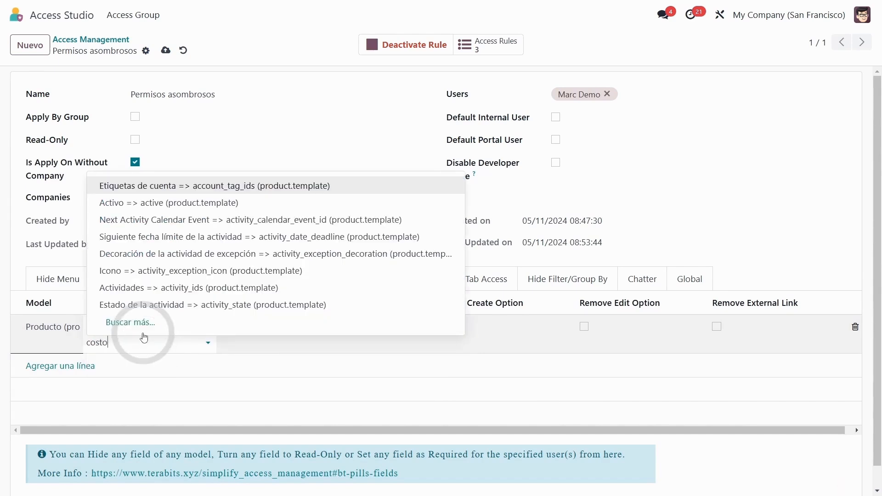
pyautogui.press('Return')
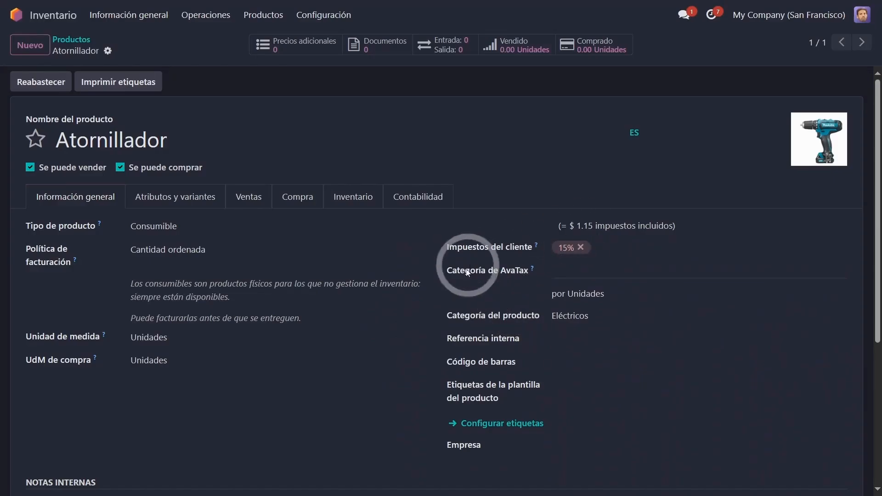
# Step: Check the price and cost area of the Atornillador product as the demo user, and view the rule's Field Conditional Access settings
pyautogui.moveTo(596, 294); pyautogui.dragTo(597, 239)
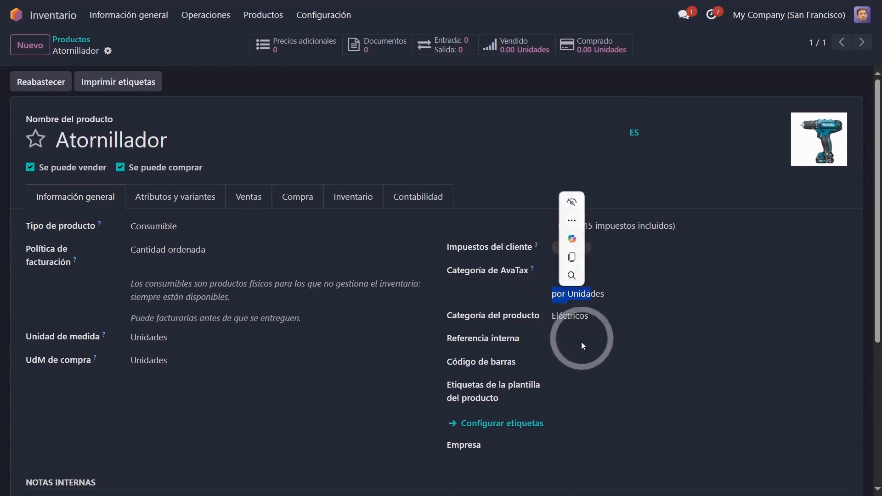
pyautogui.click(597, 384)
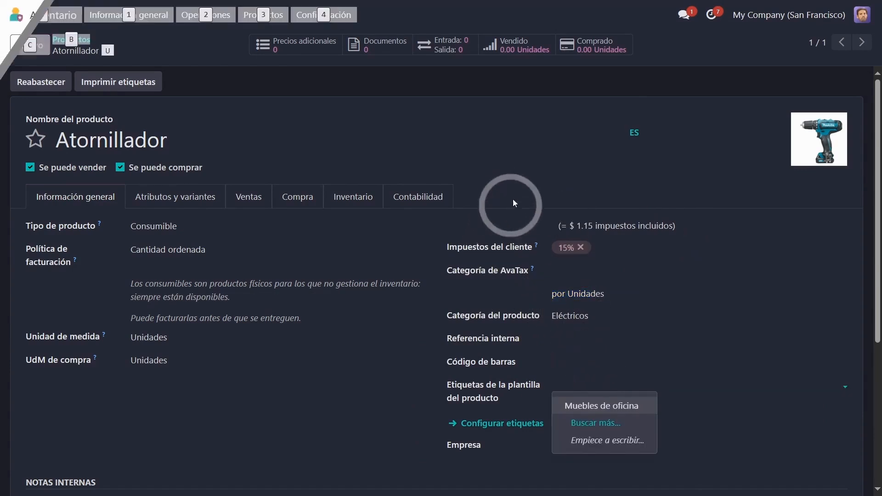
pyautogui.click(386, 279)
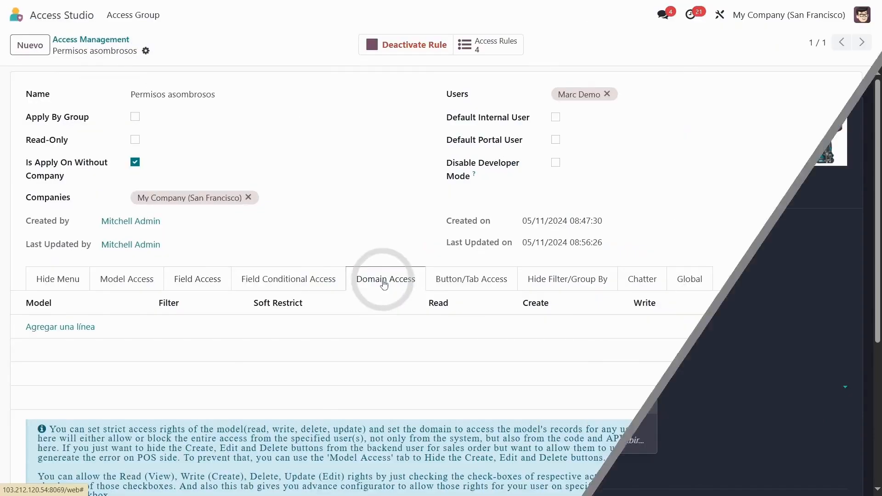
pyautogui.click(296, 286)
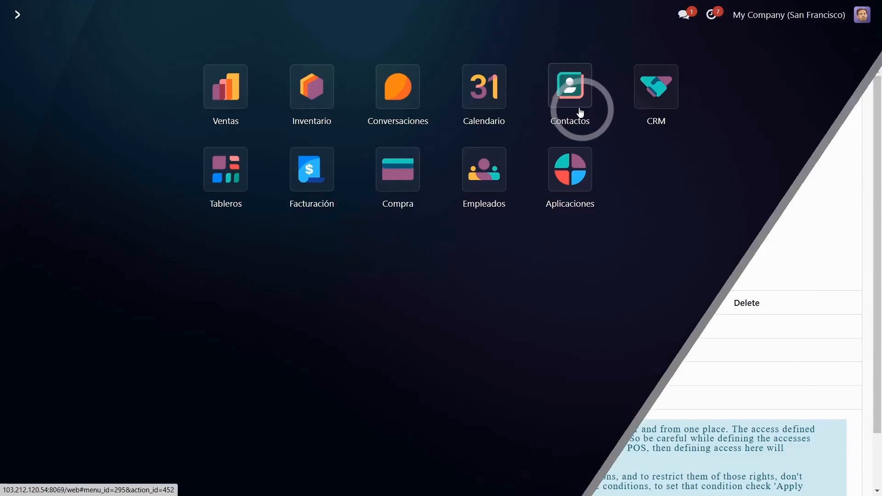
# Step: In the demo user's session, open Contactos, review the record count, and set the demo user as Vendedor of the first contact
pyautogui.click(573, 105)
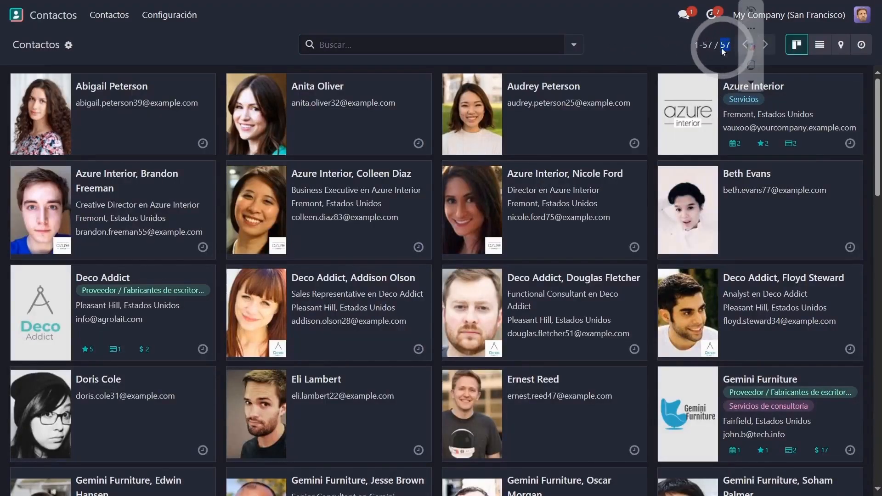
pyautogui.doubleClick(724, 44)
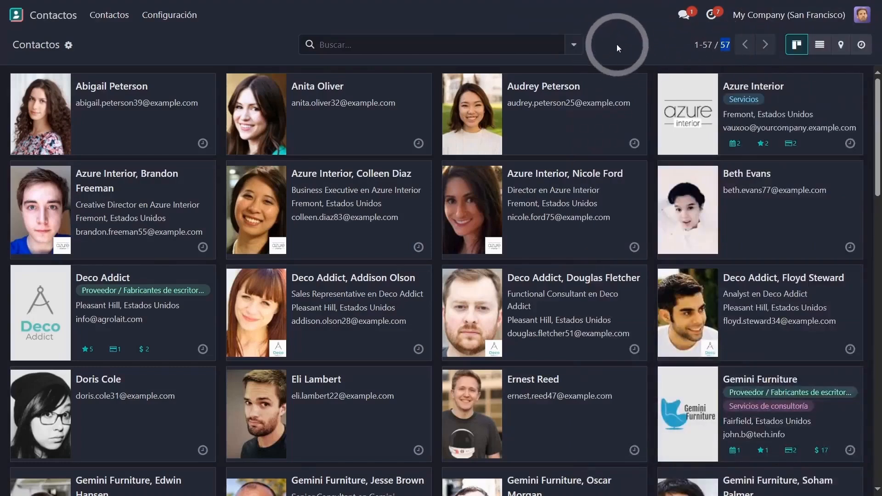
pyautogui.click(163, 336)
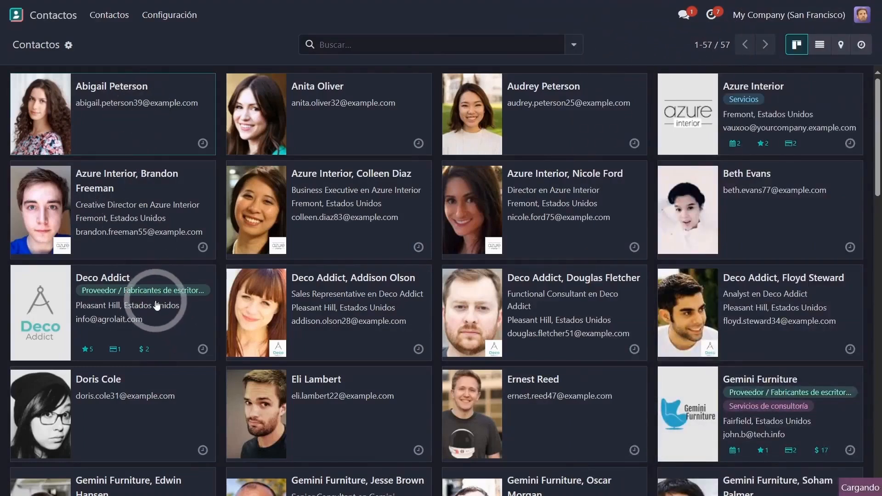
pyautogui.click(181, 377)
pyautogui.scroll(-2, 184, 374)
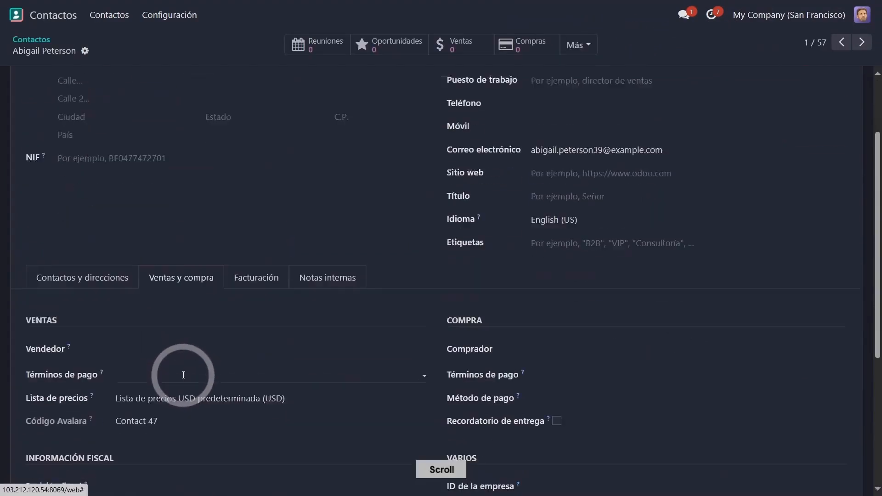
pyautogui.click(162, 339)
pyautogui.click(169, 365)
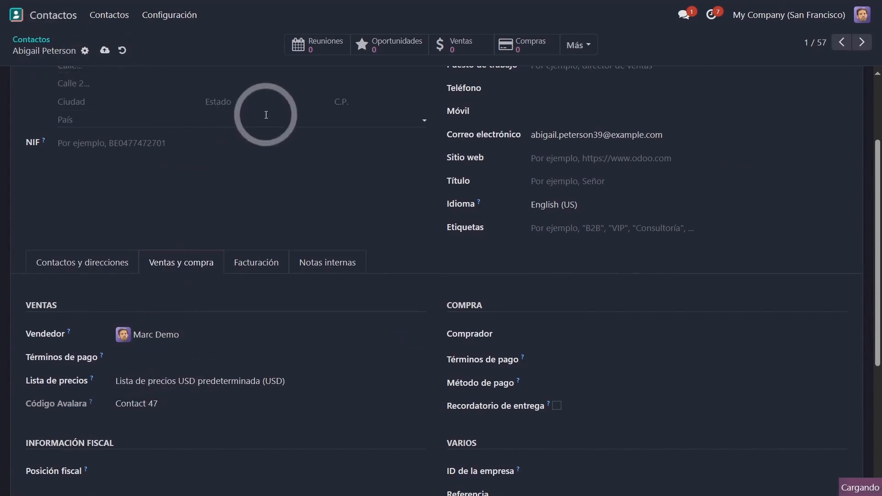
# Step: Set the demo user as Vendedor of the second and third contacts
pyautogui.click(320, 99)
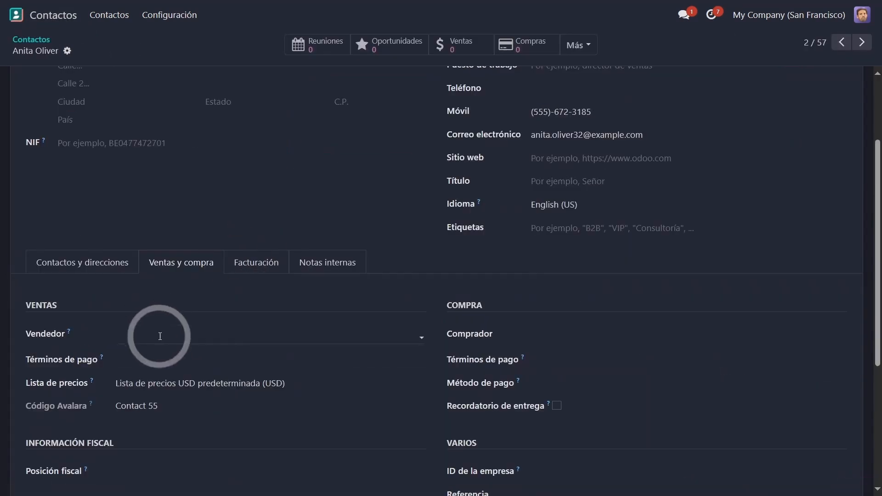
pyautogui.click(158, 338)
pyautogui.click(159, 359)
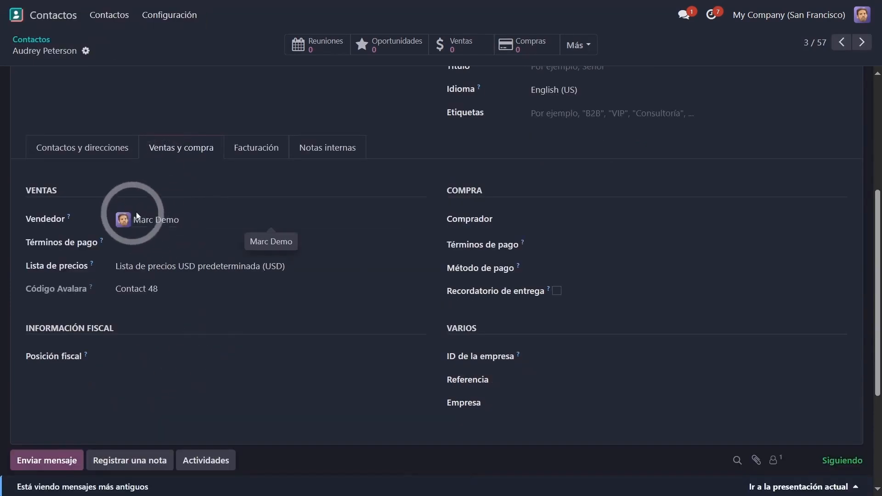
# Step: Return to the Contactos list and open its filter and grouping options
pyautogui.scroll(1, 137, 216)
pyautogui.click(31, 39)
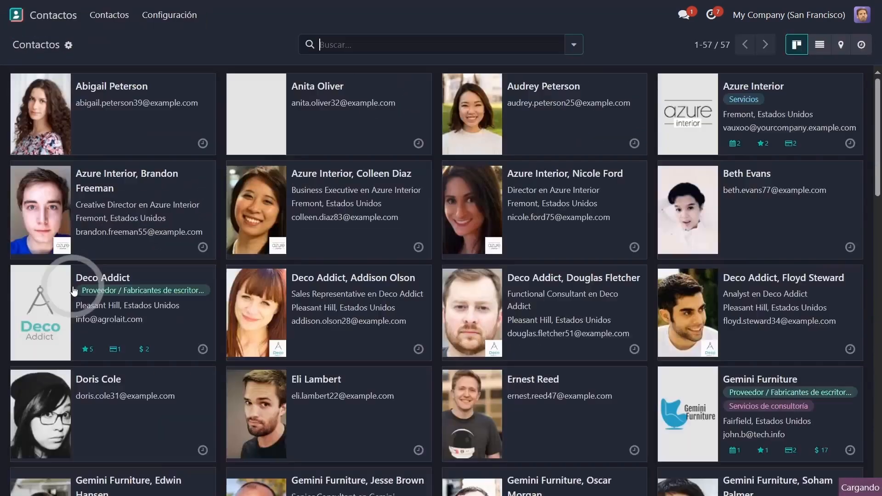
pyautogui.click(573, 45)
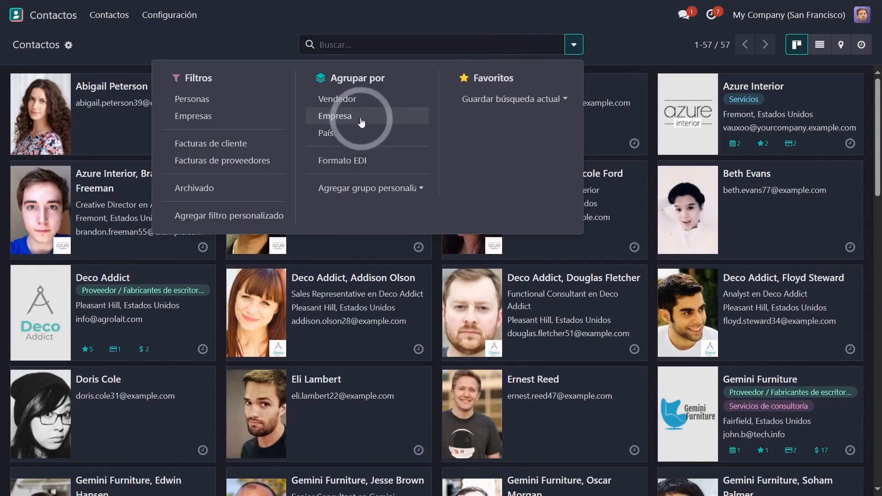
pyautogui.click(260, 42)
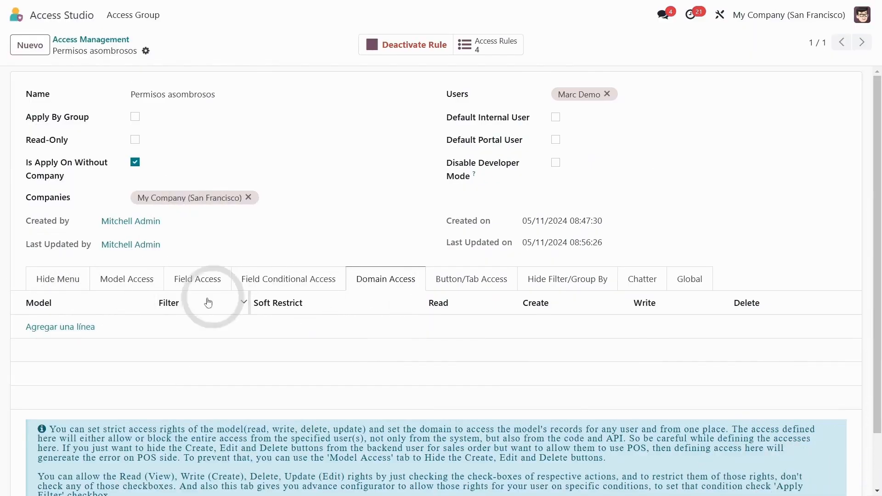
# Step: Create a Domain Access entry for the Contacto (res.partner) model, allowing Read, Create and Update, with Apply Filter enabled
pyautogui.click(69, 327)
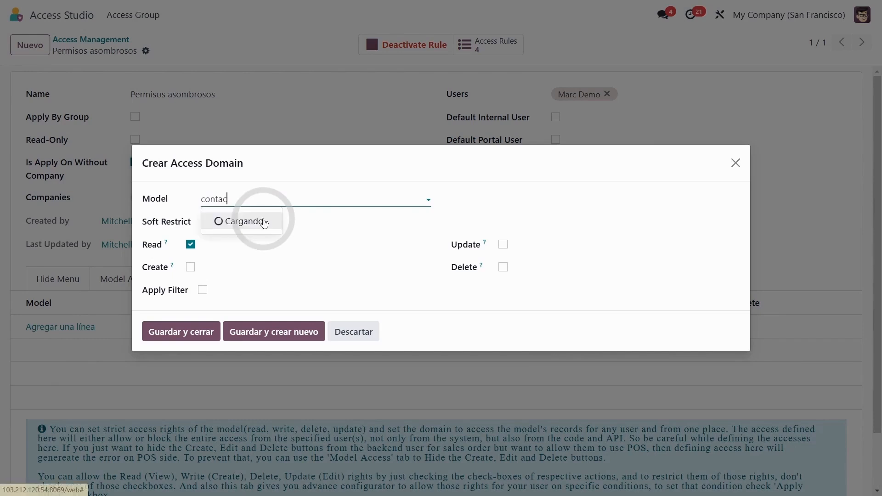
pyautogui.click(260, 221)
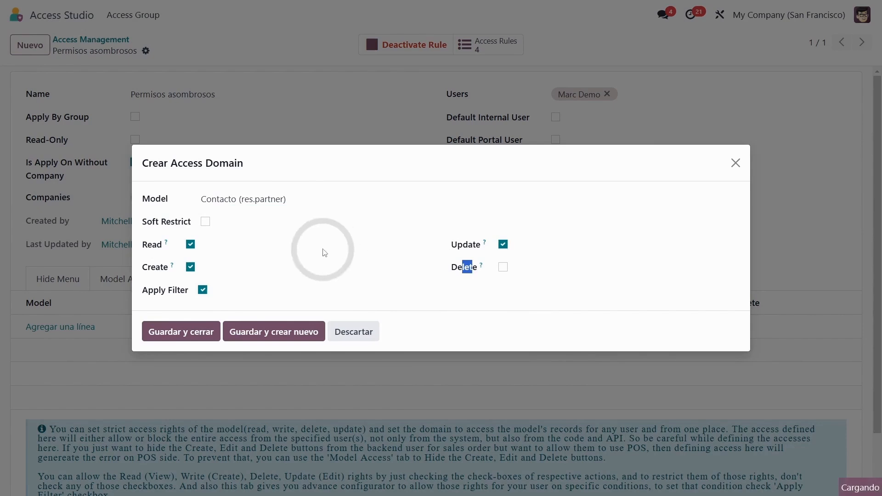
# Step: Add a filter rule to the access domain requiring Vendedor "está en" the demo user
pyautogui.click(223, 313)
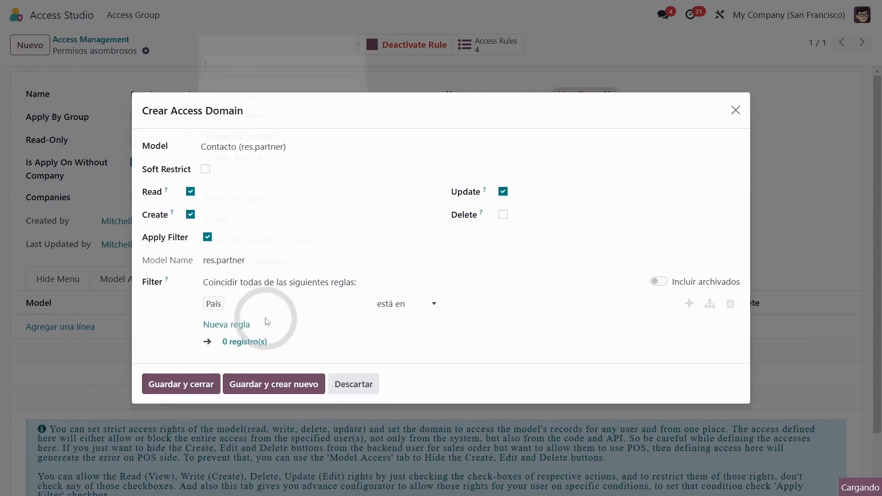
pyautogui.click(236, 304)
pyautogui.click(467, 304)
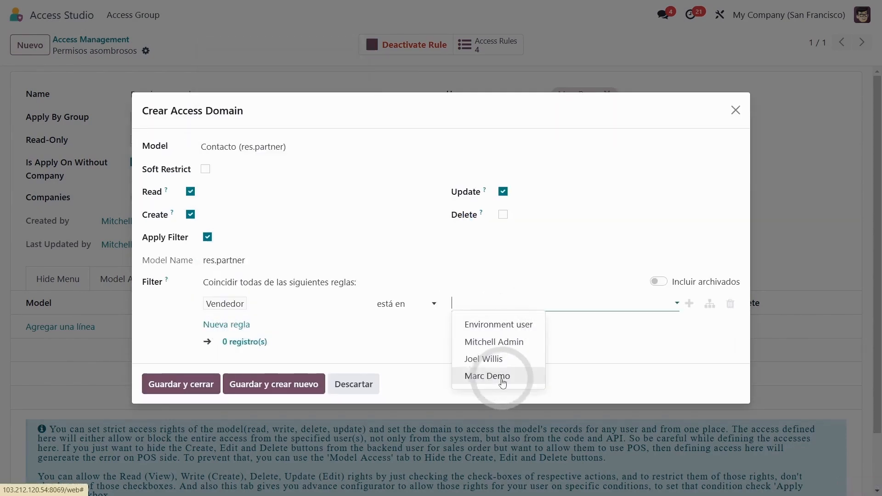
pyautogui.click(503, 384)
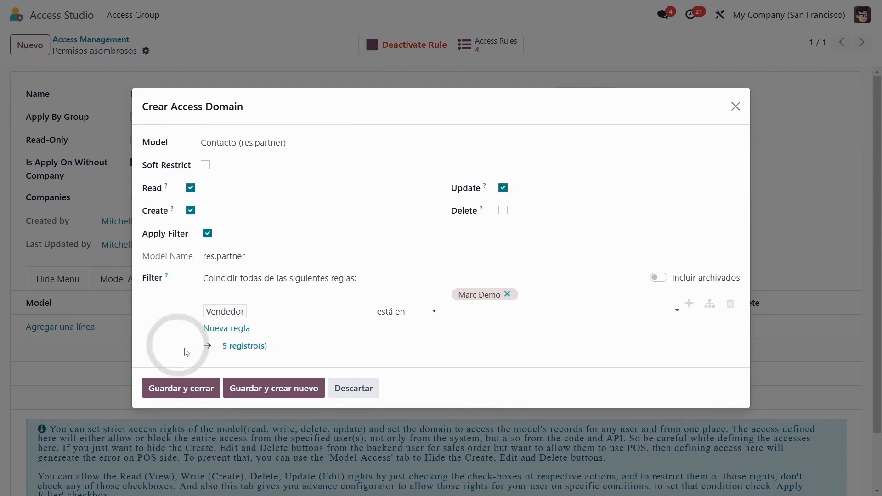
# Step: Review the records matched by the filter and save the access domain entry with the rule
pyautogui.click(248, 352)
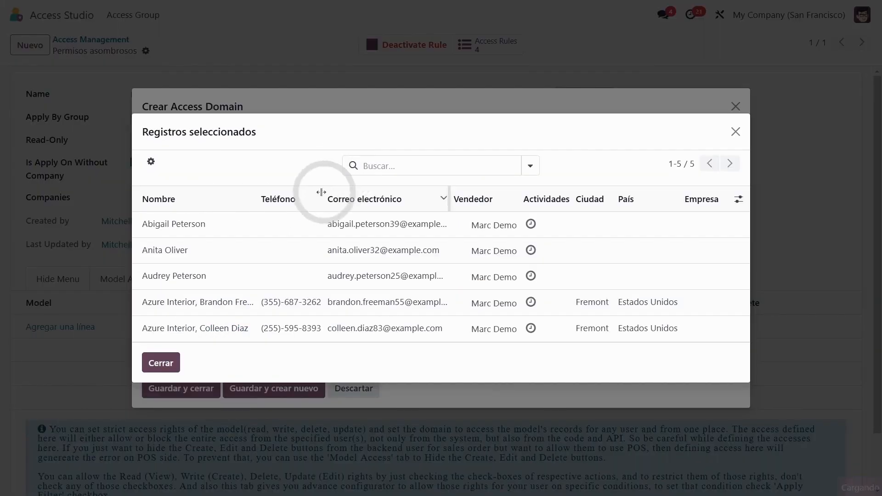
pyautogui.click(160, 363)
pyautogui.click(157, 60)
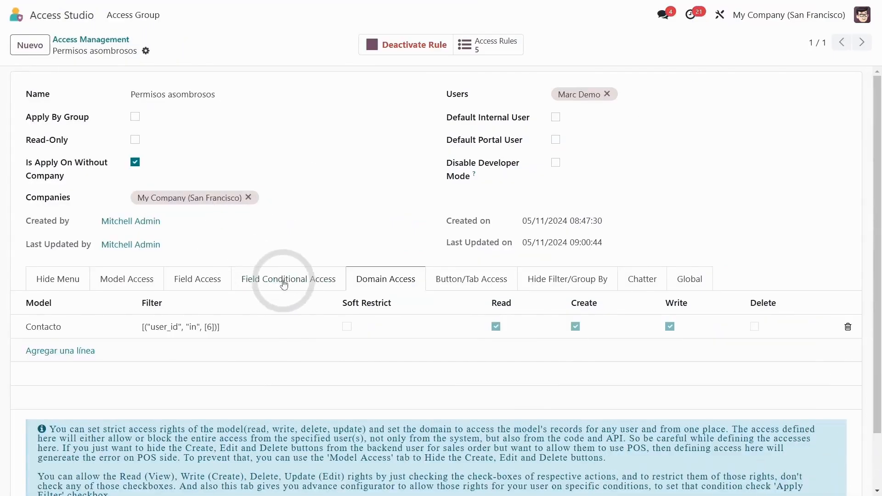
# Step: In the demo user's session, start a new quotation in Ventas and examine the contacts available as Cliente
pyautogui.click(298, 280)
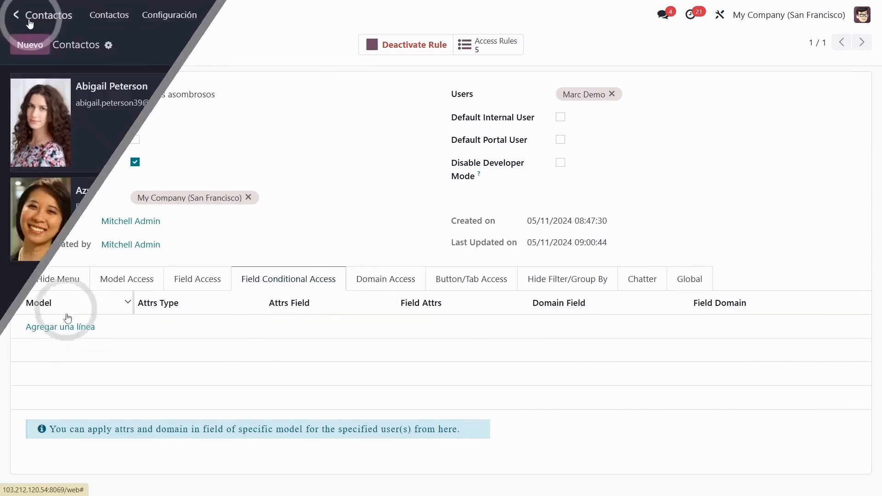
pyautogui.click(17, 15)
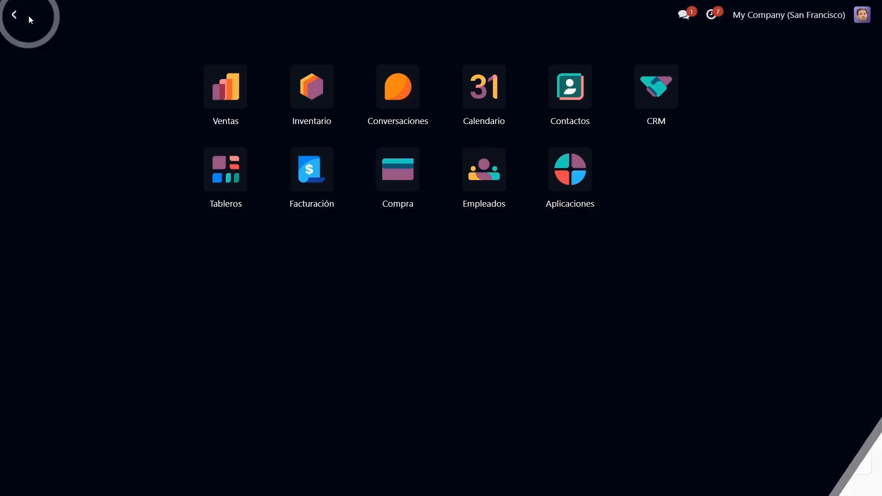
pyautogui.click(214, 101)
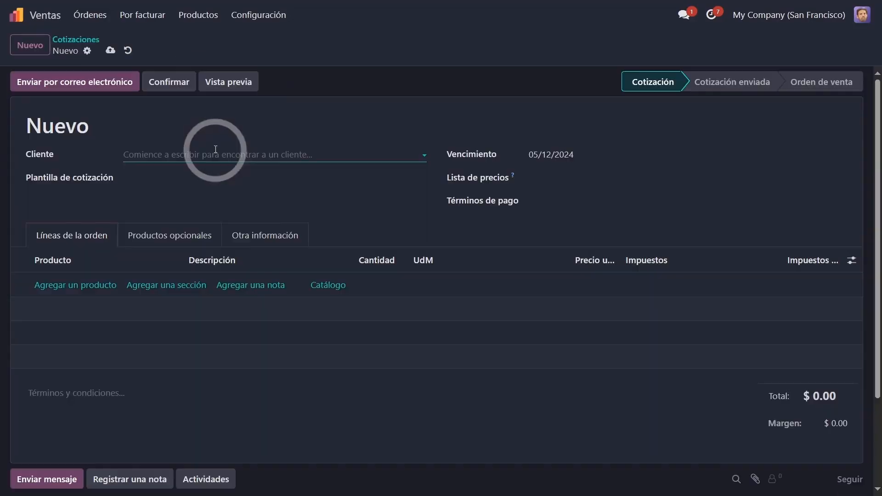
pyautogui.click(215, 151)
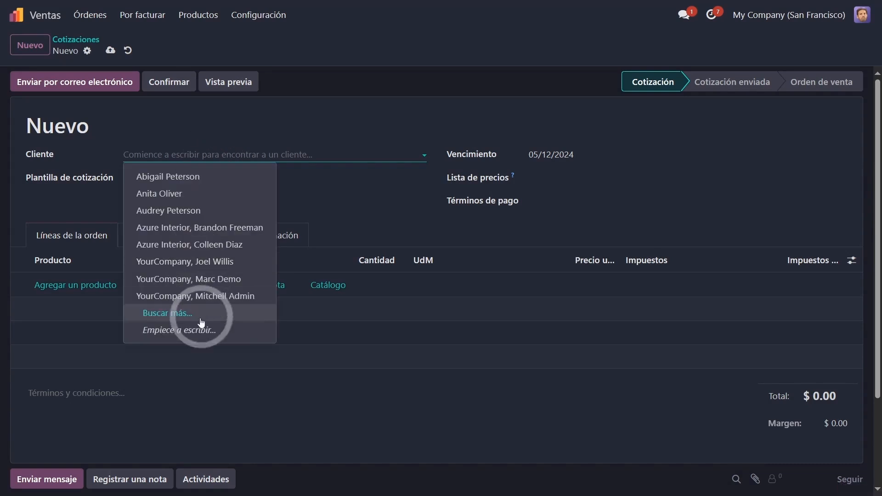
# Step: Examine the options available for Lista de precios and Cliente in the new quotation
pyautogui.click(566, 179)
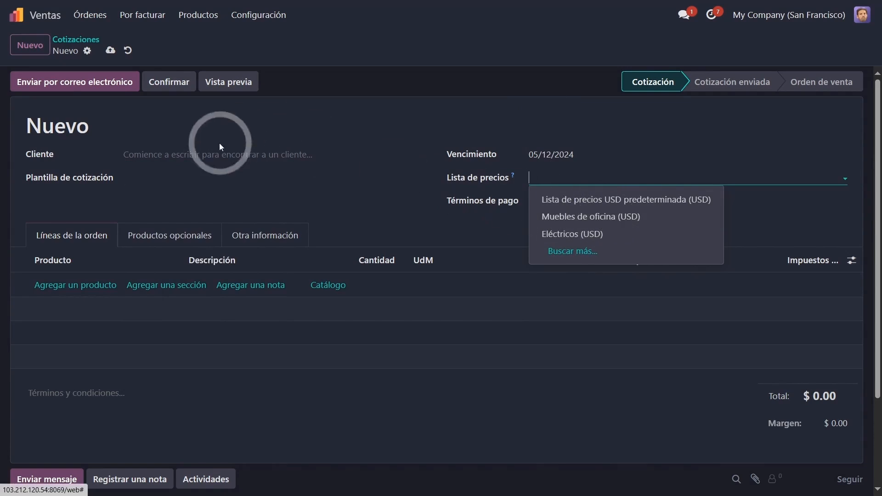
pyautogui.click(217, 154)
pyautogui.click(357, 123)
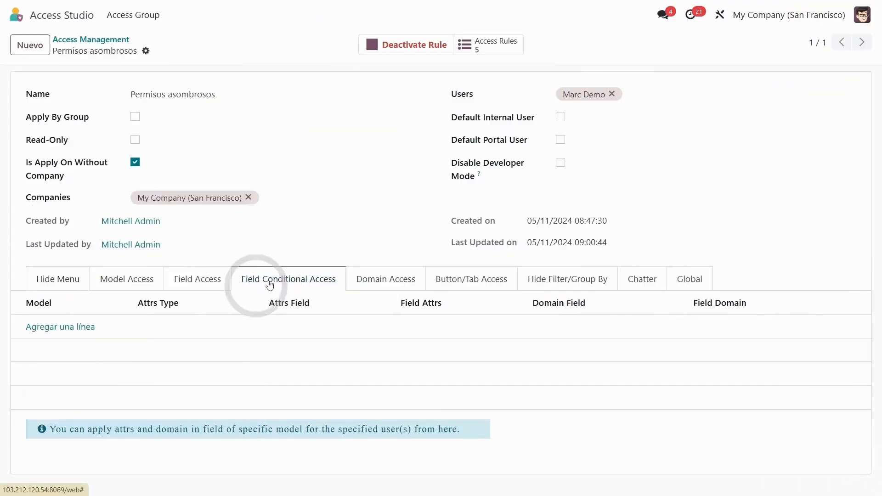
# Step: Create a Field Conditional Access entry for Orden de venta with Apply Domain enabled and Cliente => partner_id (sale.order) as the domain field
pyautogui.click(90, 327)
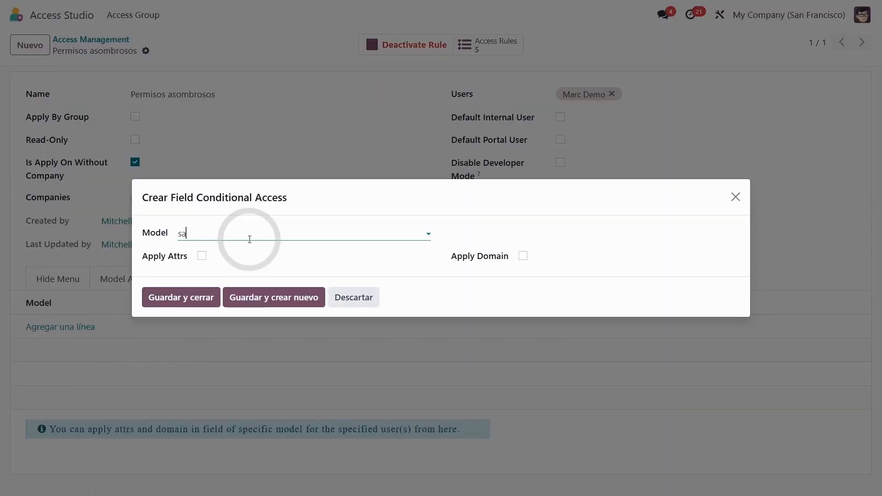
pyautogui.write('sa')
pyautogui.press('BackSpace')
pyautogui.press('BackSpace')
pyautogui.click(523, 257)
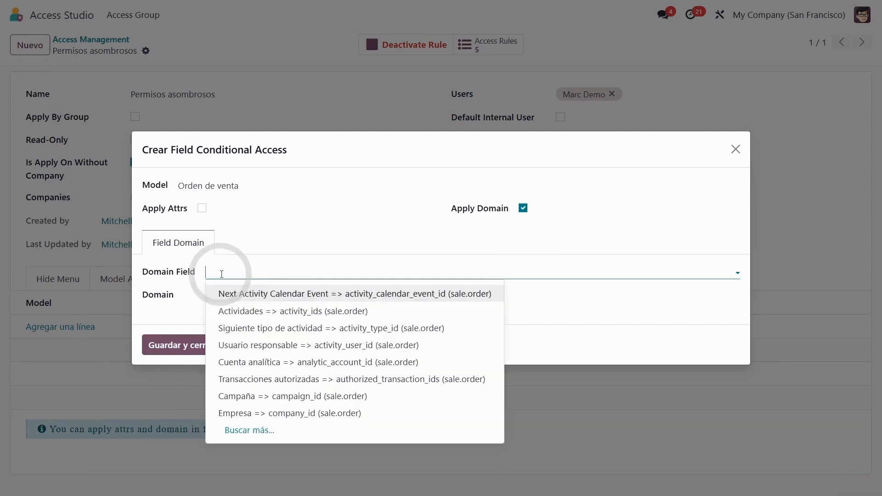
pyautogui.click(275, 292)
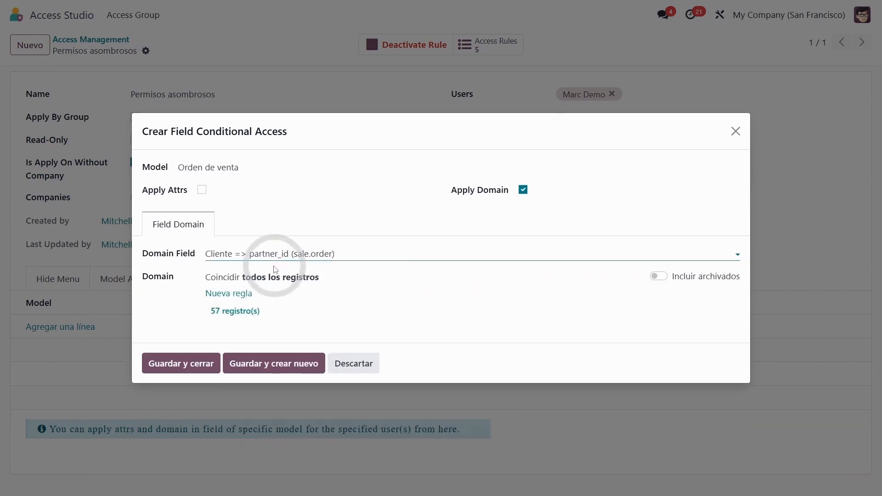
# Step: Add a domain rule requiring Vendedor "está en" the demo user, and save the entry to create another one
pyautogui.click(230, 294)
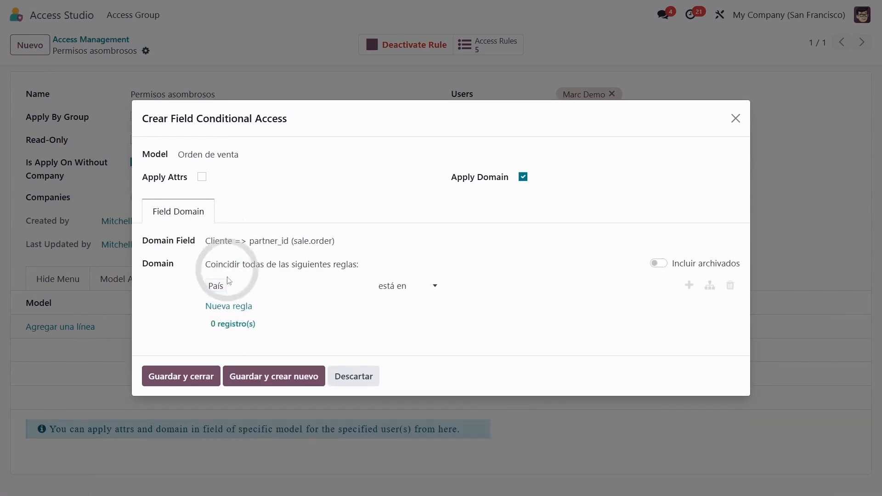
pyautogui.click(224, 287)
pyautogui.write('vende')
pyautogui.click(252, 93)
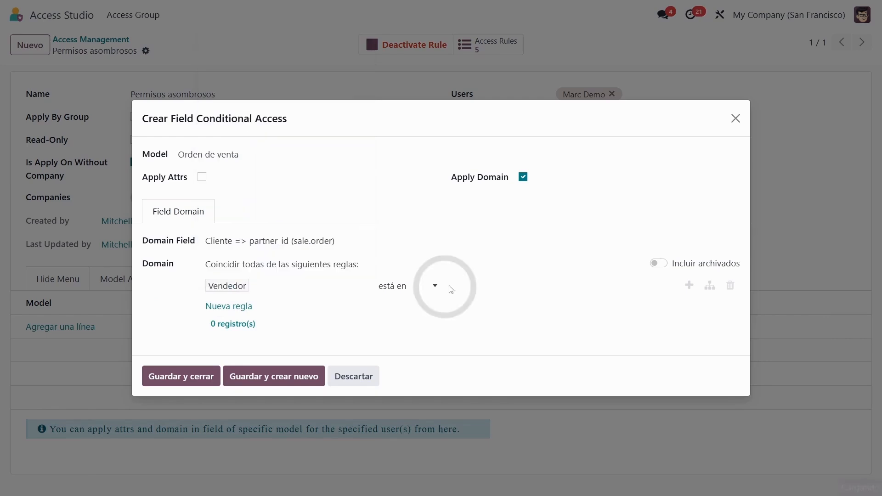
pyautogui.click(477, 290)
pyautogui.click(487, 357)
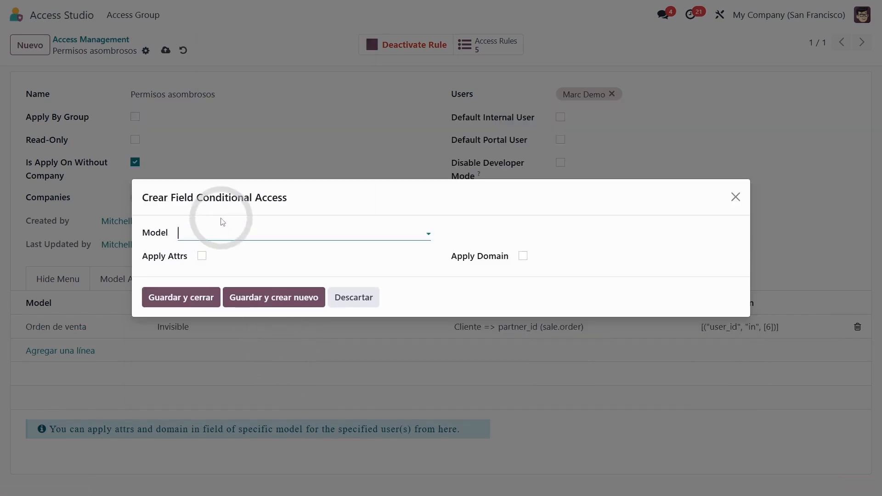
# Step: Set up the new conditional entry for Orden de venta with Apply Domain enabled and Lista de precios => pricelist_id (sale.order) as the domain field
pyautogui.click(522, 256)
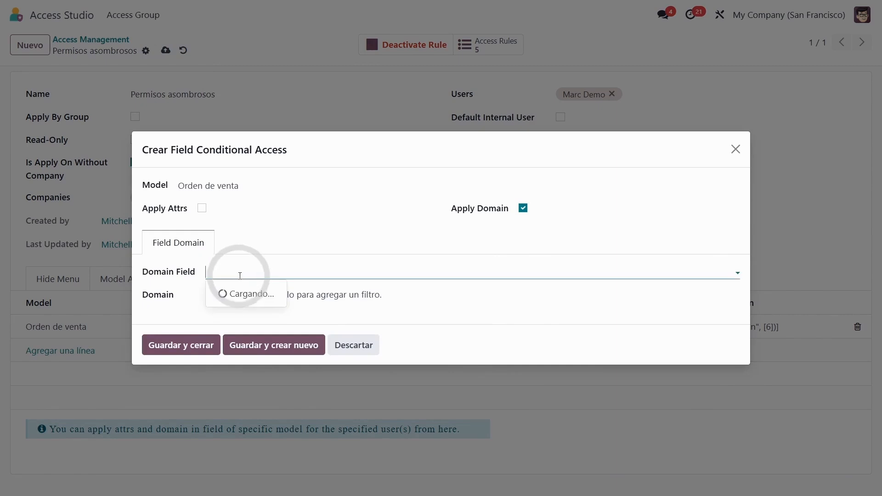
pyautogui.write('lista')
pyautogui.click(243, 292)
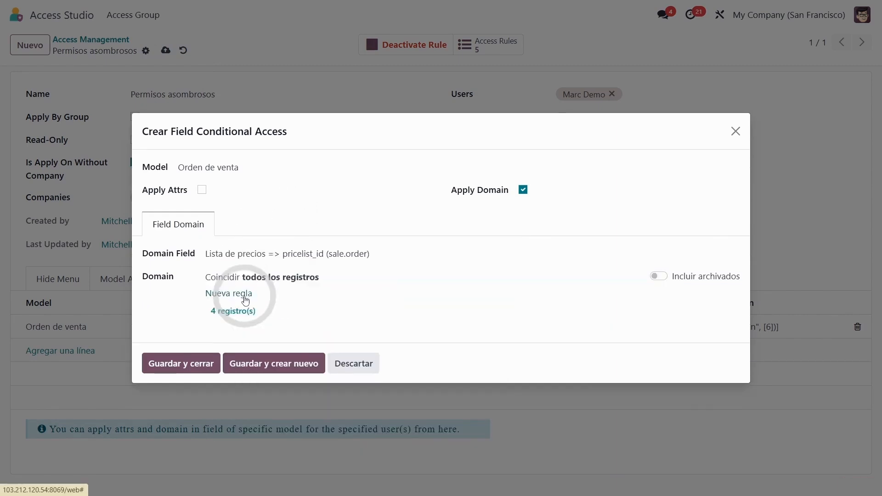
# Step: Add a domain rule requiring Nombre de la lista de precios "contiene" Muebles, then save the entry and the access rule
pyautogui.click(244, 294)
pyautogui.click(248, 285)
pyautogui.write('lista')
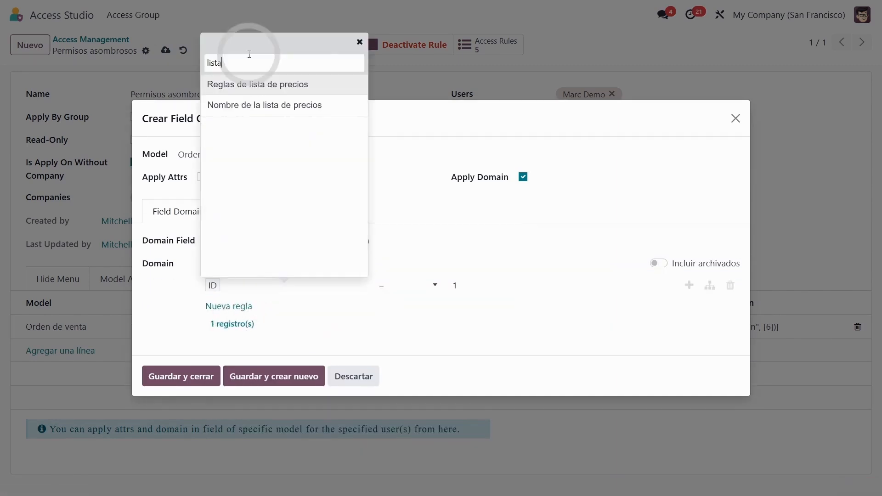
pyautogui.click(264, 106)
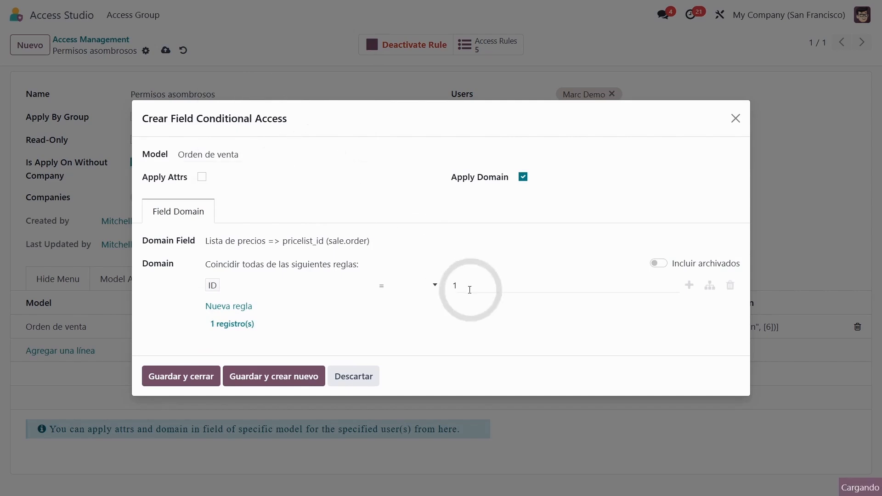
pyautogui.click(411, 288)
pyautogui.click(405, 333)
pyautogui.click(488, 287)
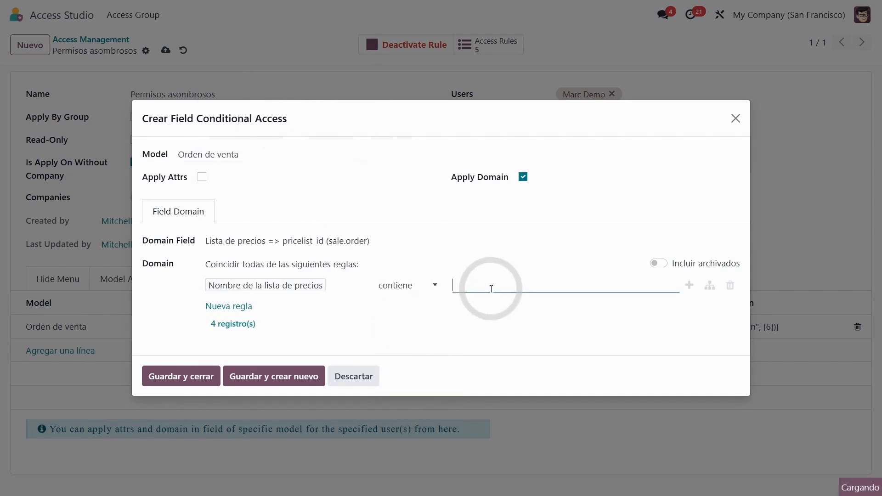
pyautogui.click(181, 376)
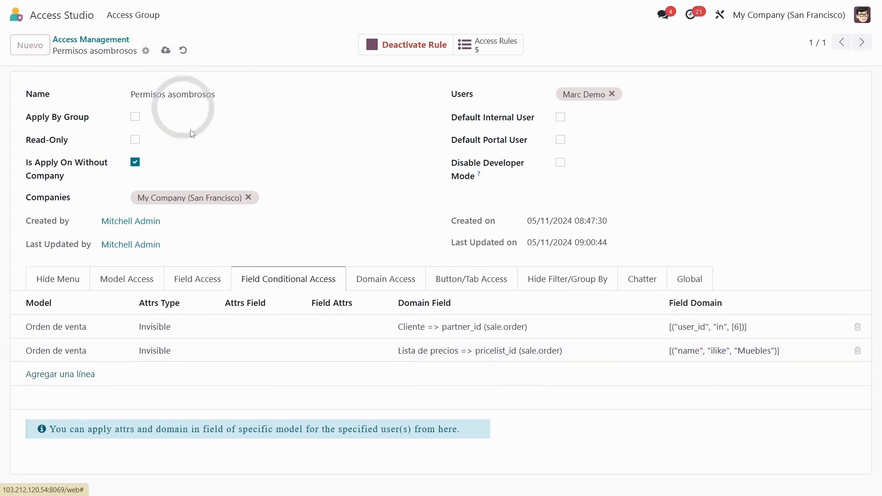
pyautogui.hotkey('ctrl', 's')
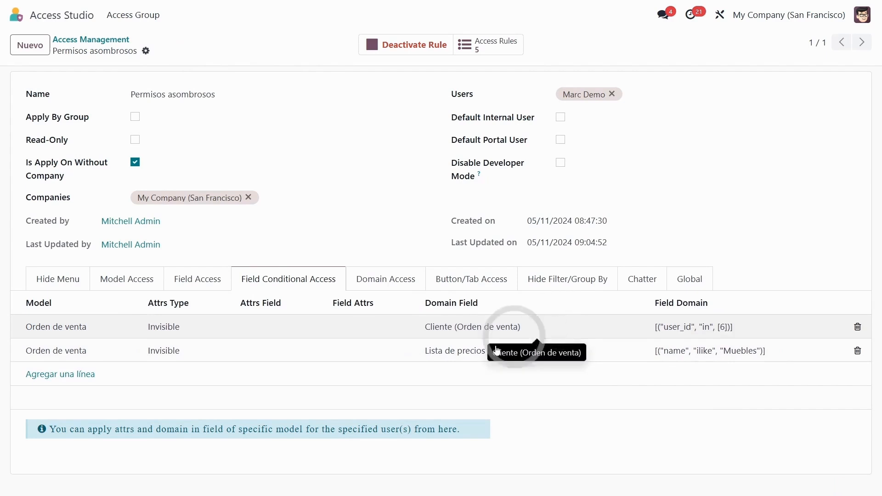
# Step: In the demo user's session, start a new quotation, choose a contact from the full Cliente search and examine the available price lists
pyautogui.click(37, 44)
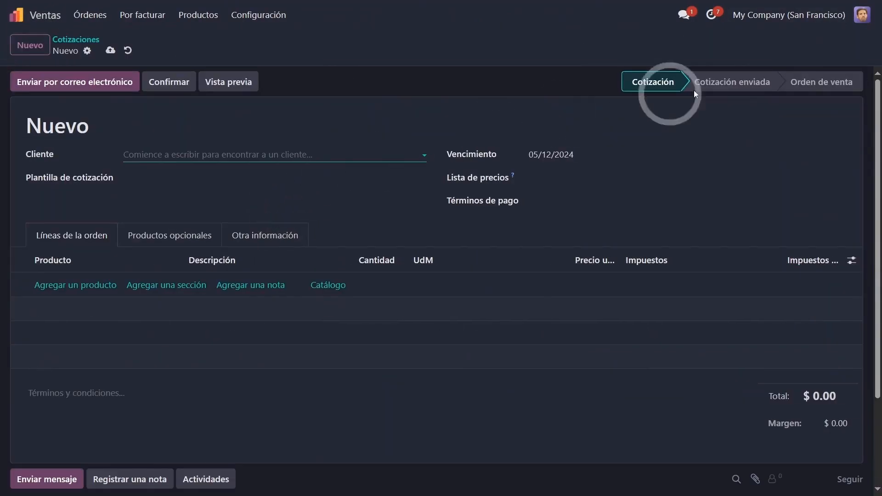
pyautogui.click(248, 162)
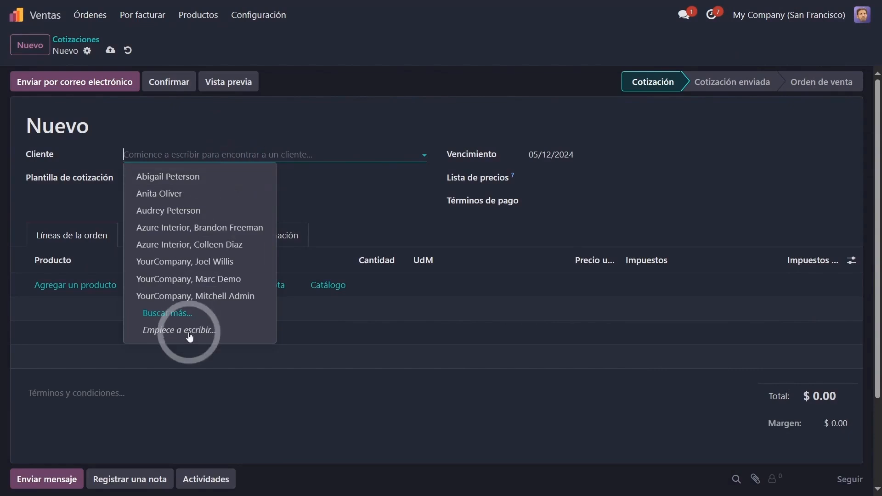
pyautogui.click(182, 316)
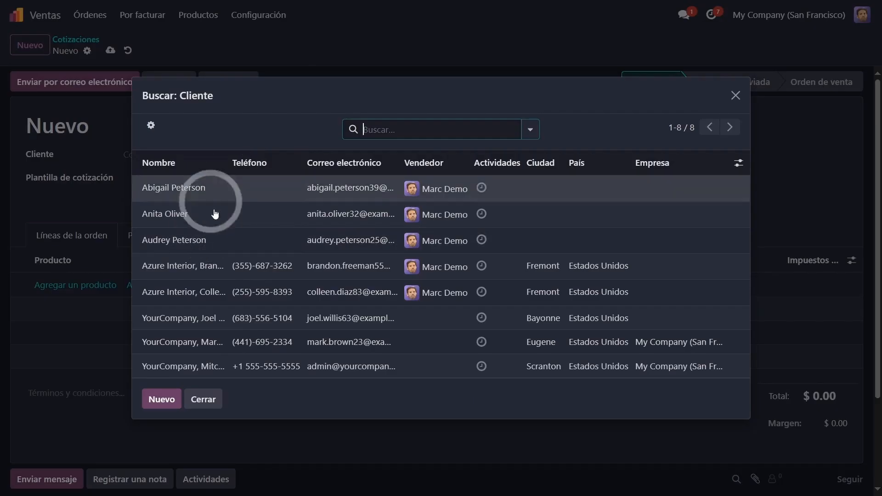
pyautogui.click(517, 181)
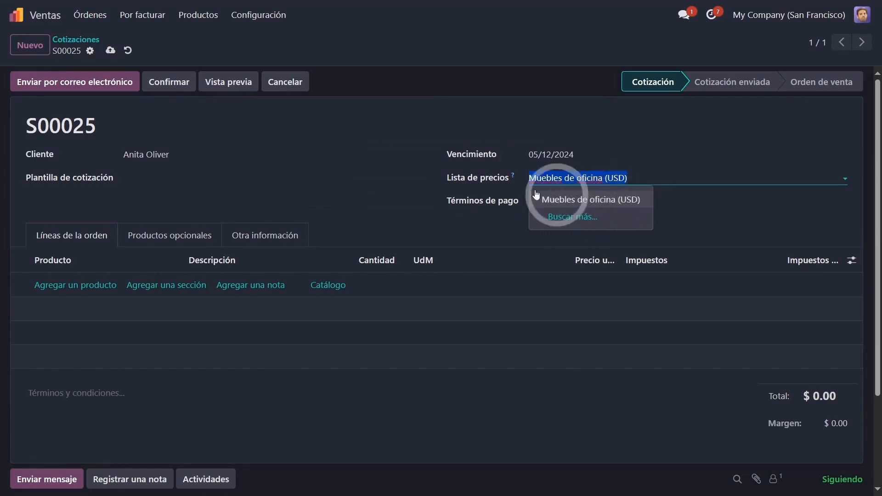
pyautogui.doubleClick(470, 177)
# Step: Examine the Listas de precios records in Ventas as the demo user
pyautogui.click(181, 21)
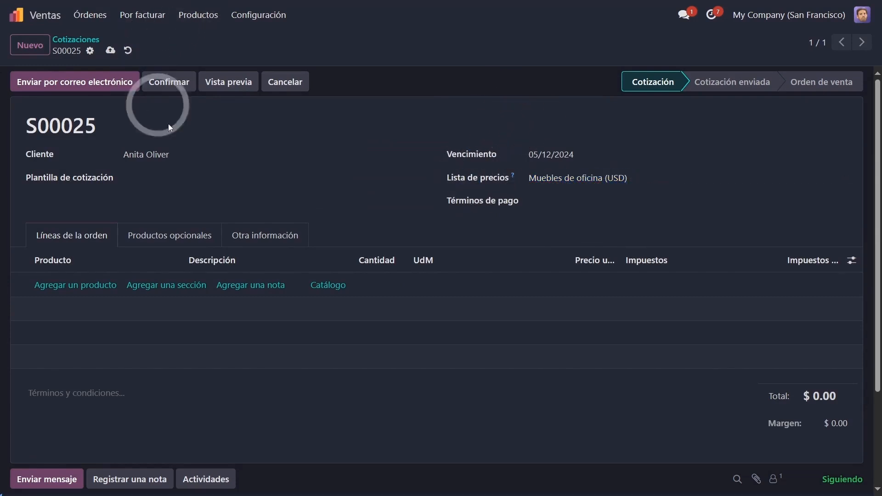
pyautogui.click(195, 22)
pyautogui.click(212, 78)
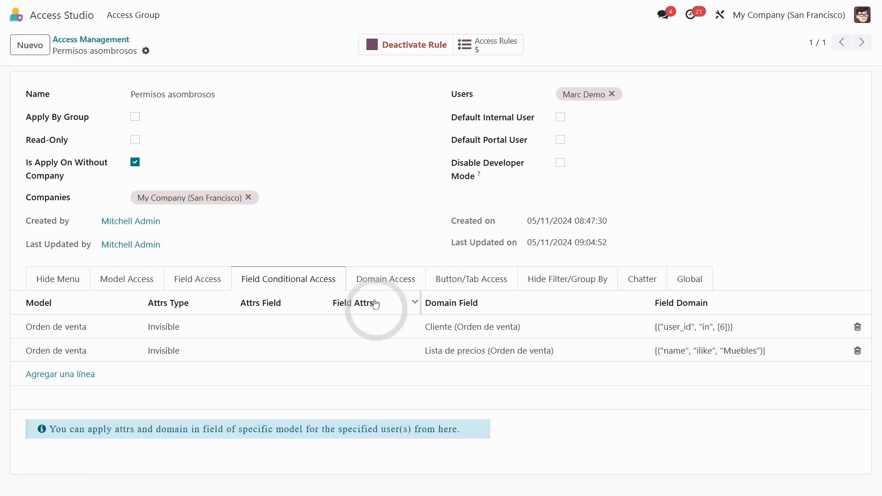
# Step: In the admin session, create and save a Domain Access entry for Lista de precios (product.pricelist), allowing Read, Create and Update, with Apply Filter enabled
pyautogui.click(384, 281)
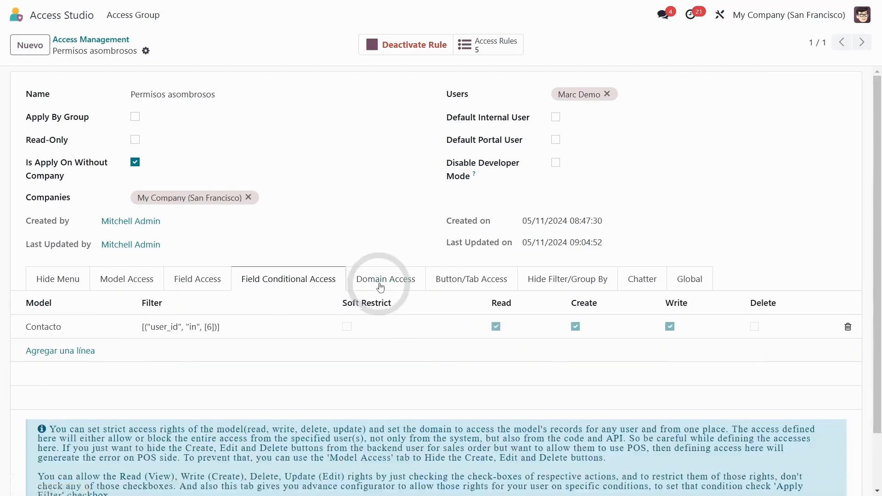
pyautogui.click(74, 352)
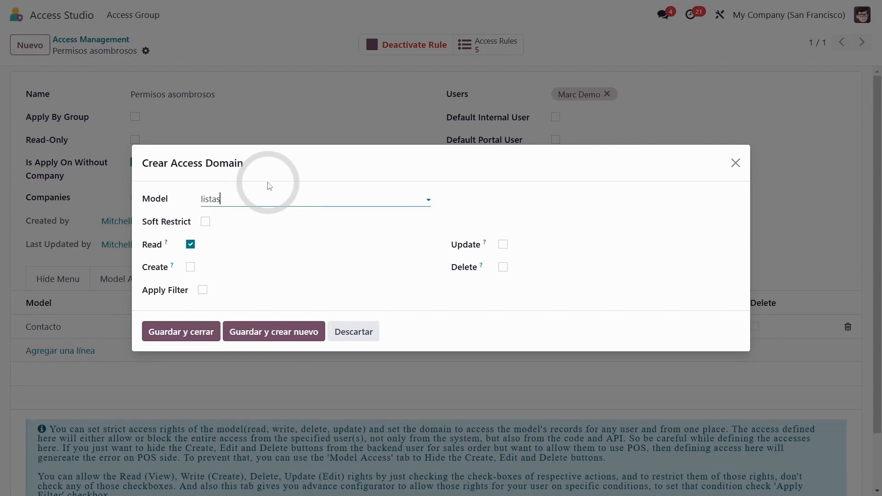
pyautogui.click(282, 238)
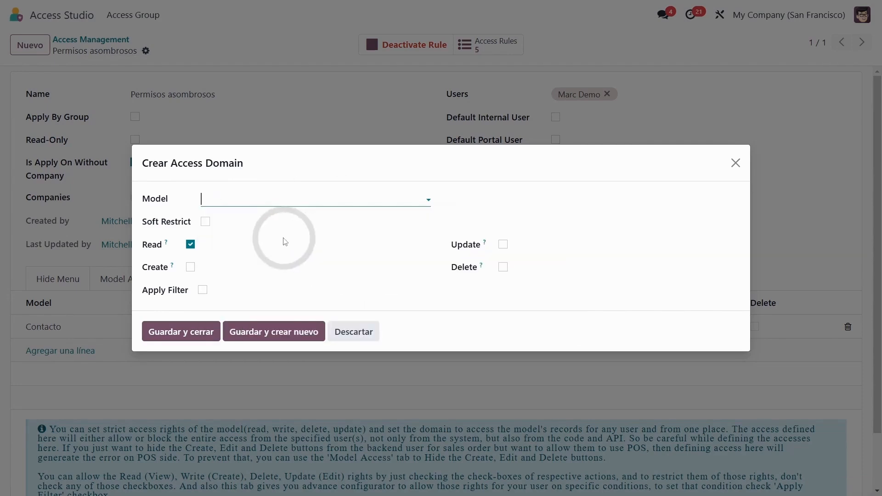
pyautogui.click(191, 267)
pyautogui.click(503, 244)
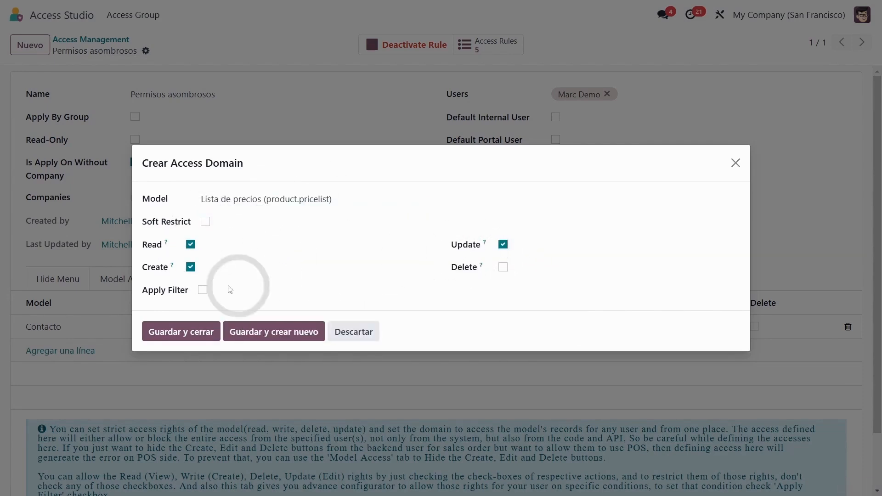
pyautogui.click(203, 290)
pyautogui.click(189, 310)
pyautogui.click(183, 384)
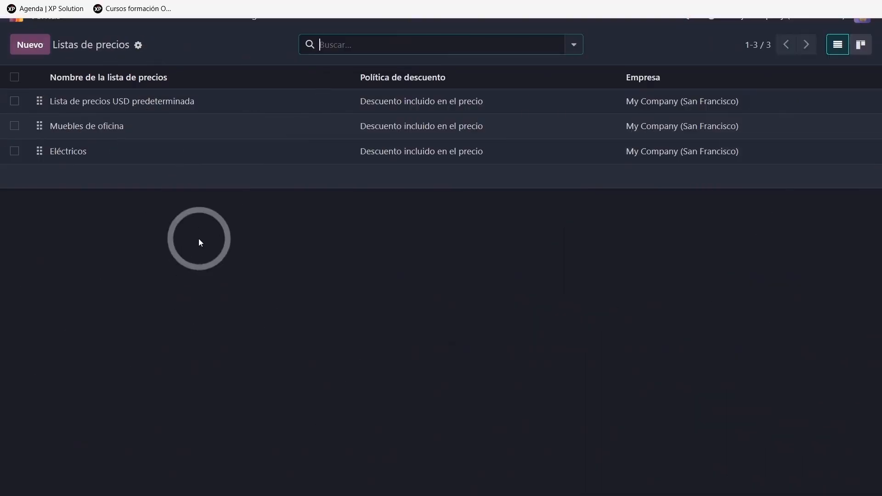
# Step: Reload the Listas de precios in the demo user's session to check the new domain restriction
pyautogui.click(198, 15)
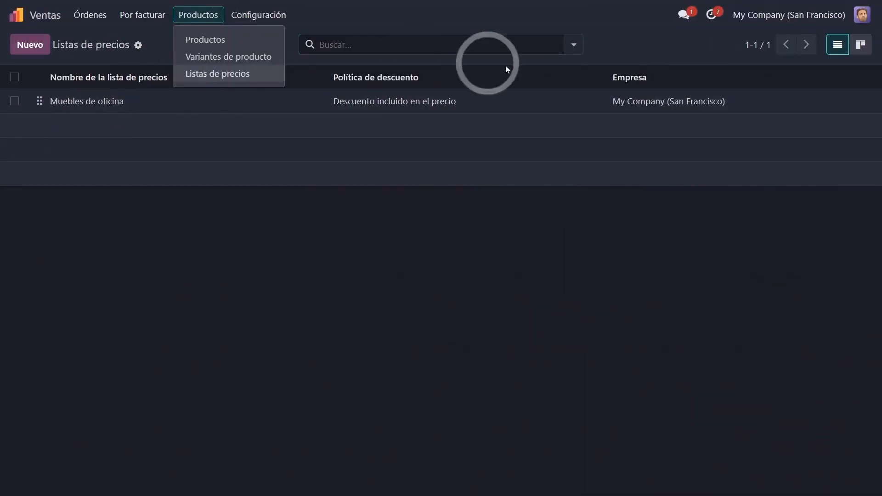
pyautogui.click(216, 74)
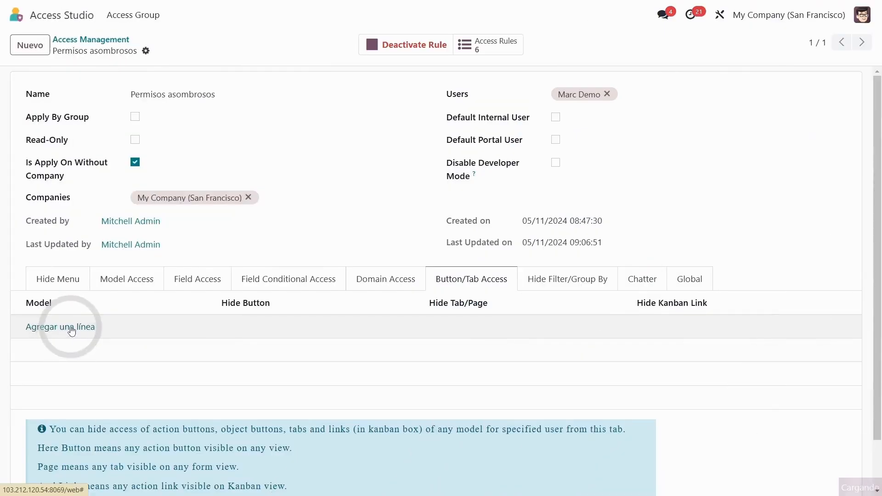
# Step: Add a Button/Tab Access line for Orden de venta (sale.order) hiding the Enviar por correo electrónico and Confirmar buttons and the Otra información tab
pyautogui.write('sa')
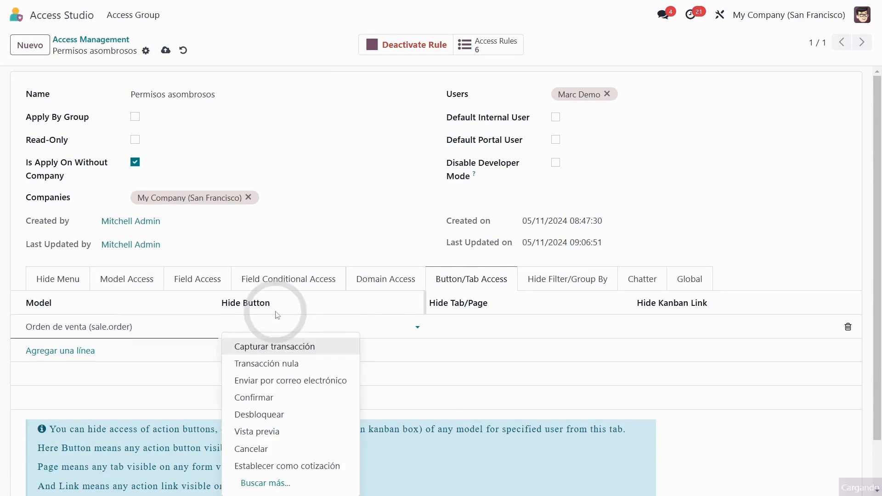
pyautogui.write('viar')
pyautogui.click(286, 345)
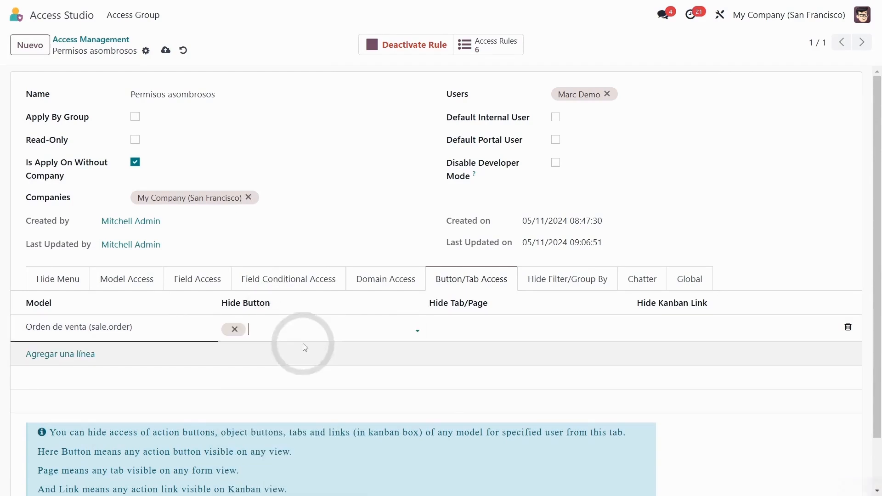
pyautogui.write('confir')
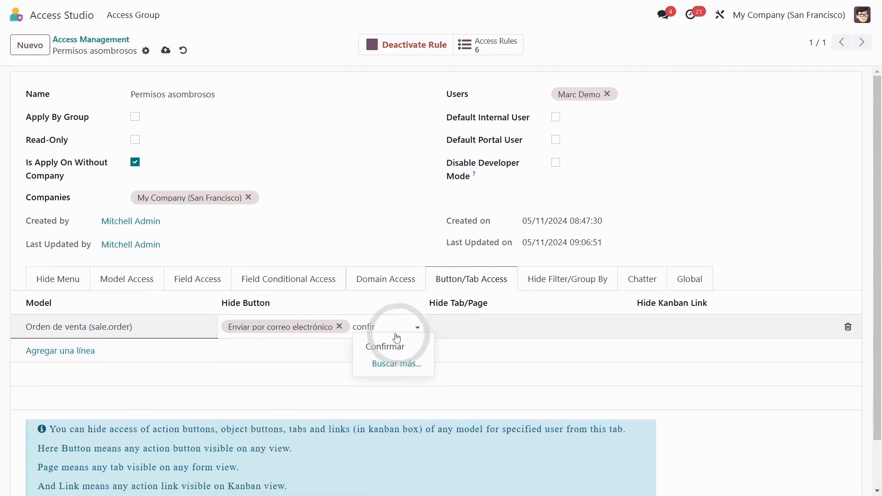
pyautogui.click(394, 340)
pyautogui.click(449, 320)
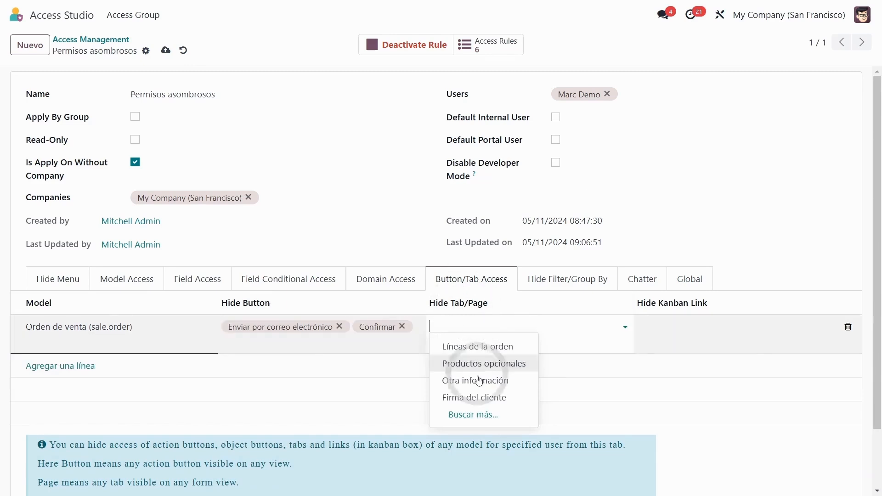
pyautogui.click(450, 362)
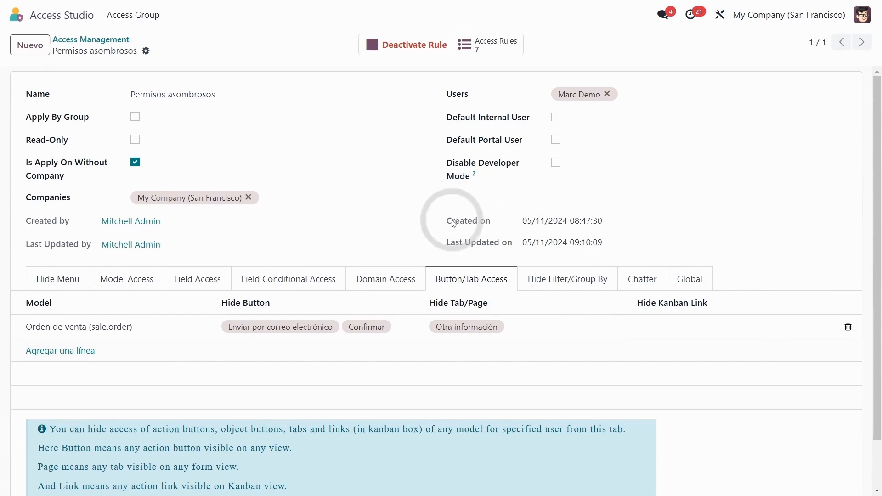
# Step: Review the rule's Hide Filter/Group By options on a blank line, and its Chatter options
pyautogui.click(557, 277)
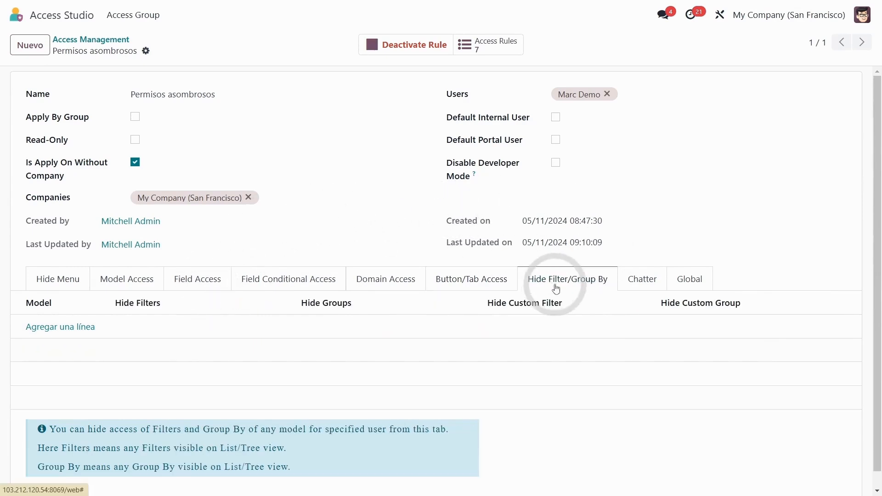
pyautogui.click(70, 327)
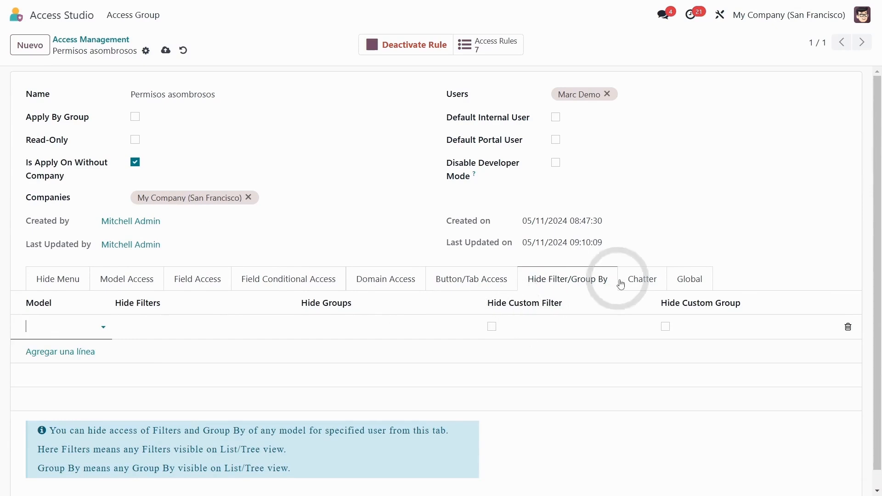
pyautogui.click(640, 282)
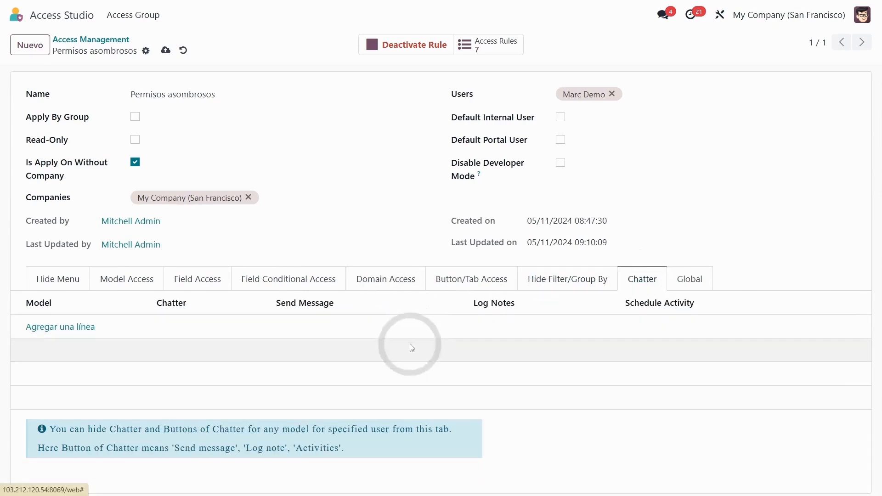
# Step: Enable Hide Chatter and Hide Send Message for every model in the rule's Global settings
pyautogui.click(688, 281)
pyautogui.scroll(-2, 174, 206)
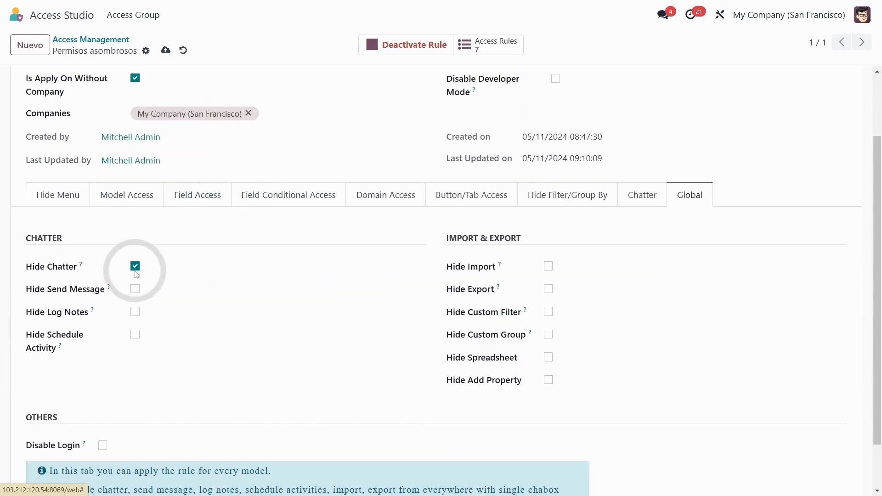
pyautogui.moveTo(32, 266); pyautogui.dragTo(58, 267)
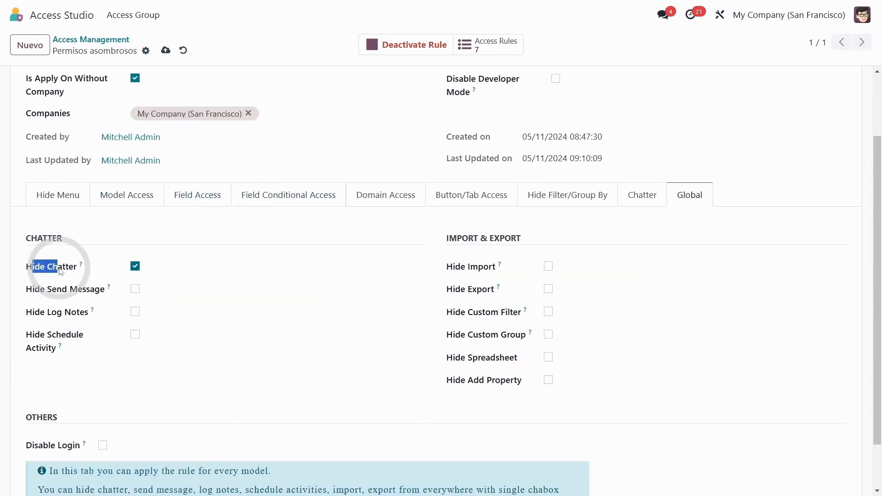
pyautogui.click(136, 291)
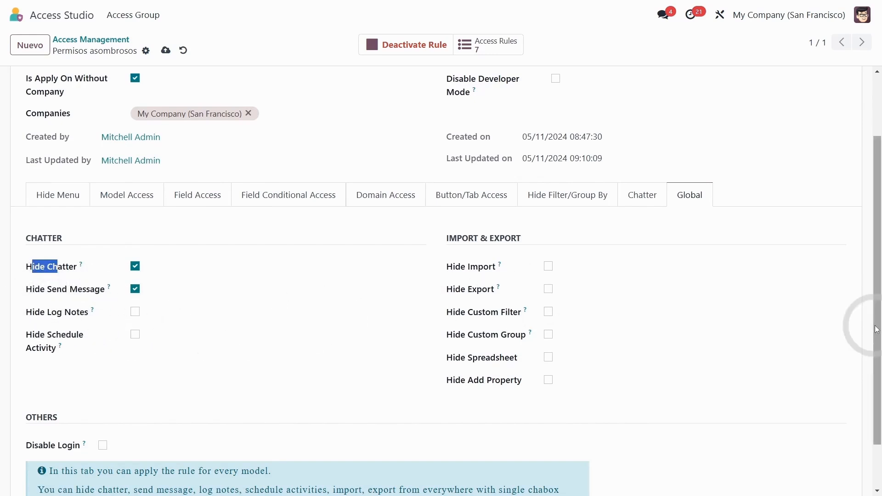
# Step: Review the Disable Login option and the Import & Export restrictions in the rule's Global settings
pyautogui.moveTo(876, 333); pyautogui.dragTo(875, 364)
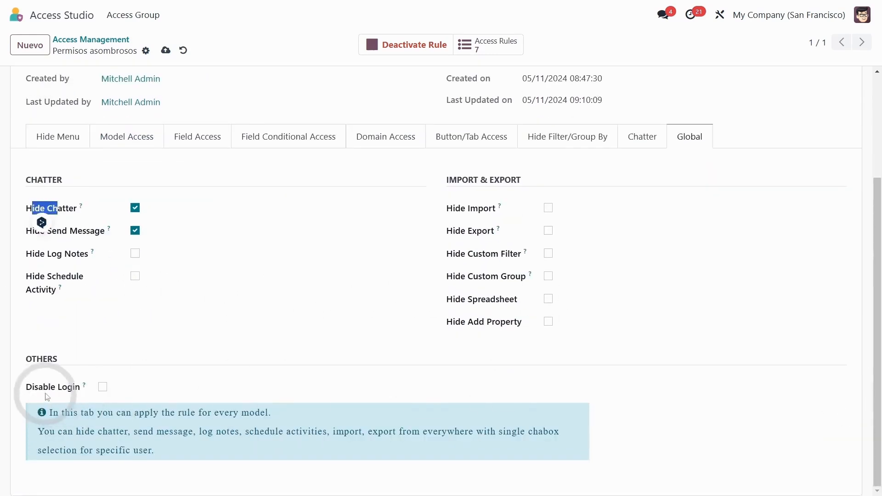
pyautogui.moveTo(39, 387); pyautogui.dragTo(62, 387)
pyautogui.click(118, 384)
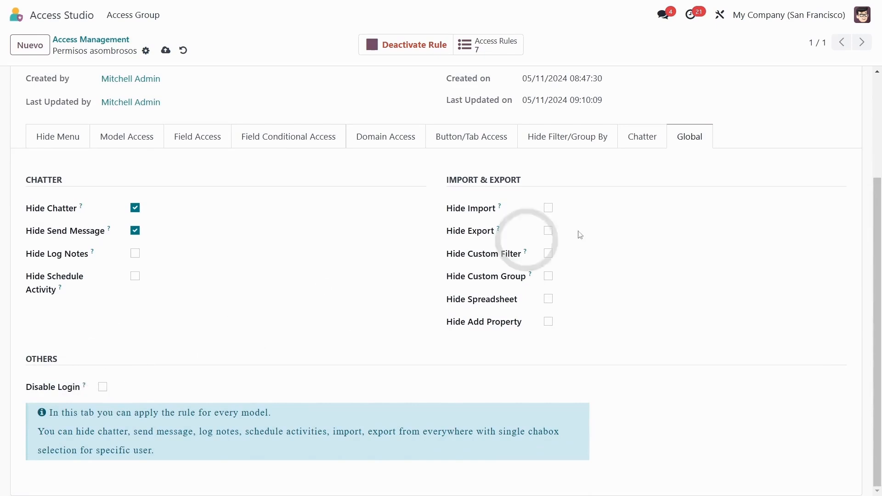
pyautogui.moveTo(877, 226); pyautogui.dragTo(875, 147)
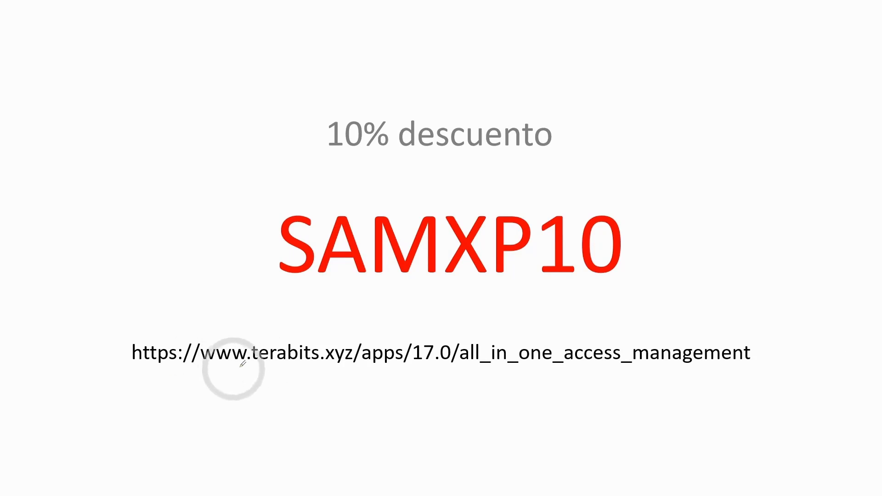
pyautogui.moveTo(226, 370); pyautogui.dragTo(393, 366)
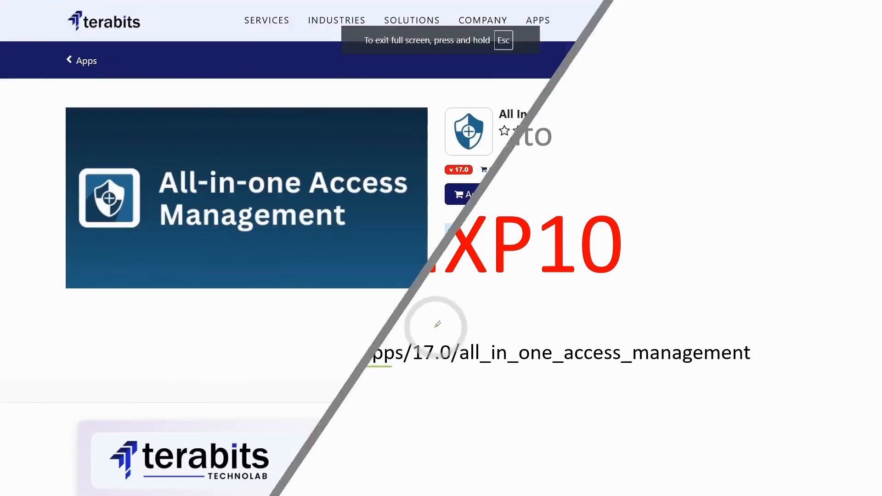